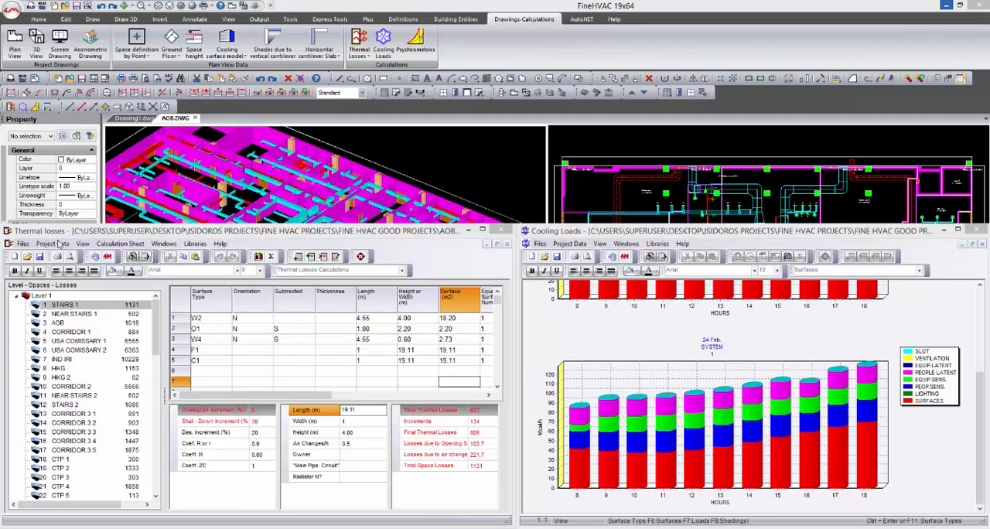
- Review the available calculation methods in the Thermal Losses building parameters without changing them
{"action": "left_click", "coordinate": [54, 243]}
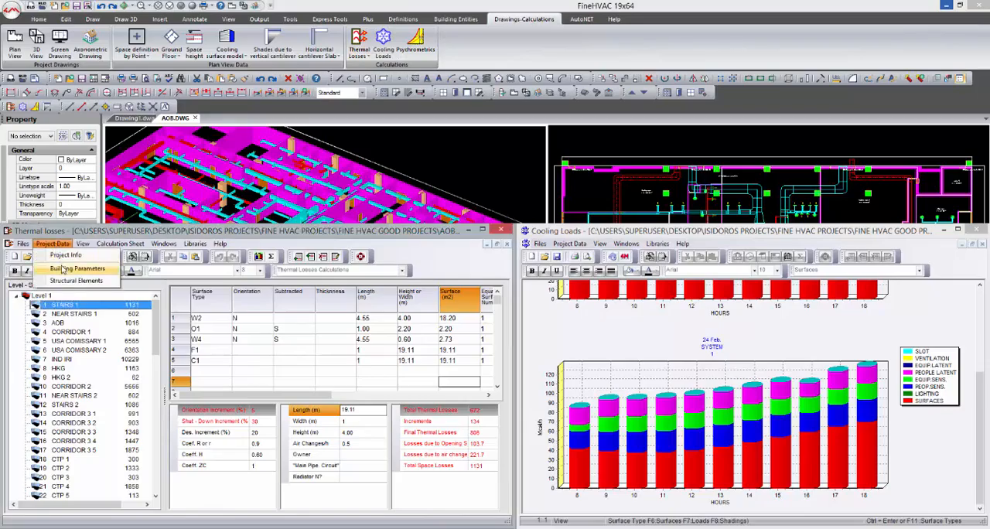
{"action": "left_click", "coordinate": [62, 268]}
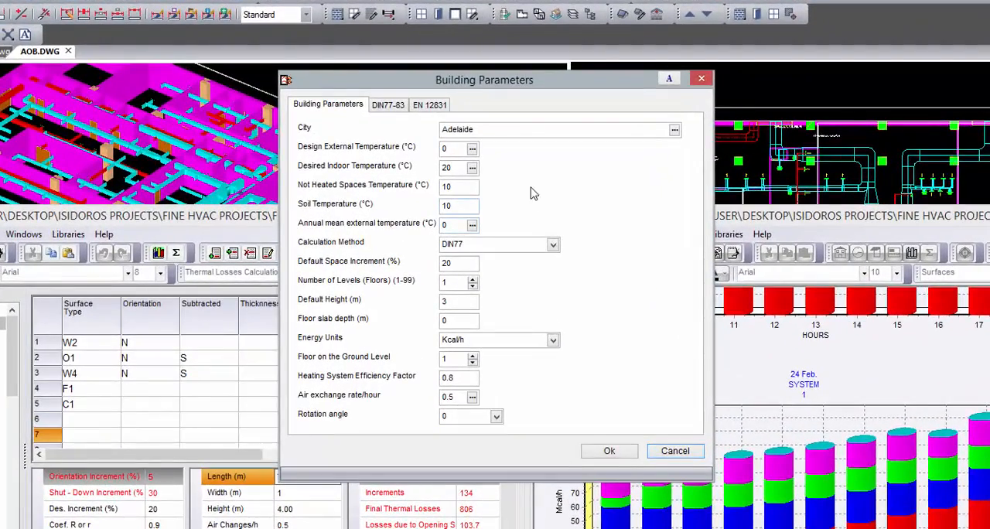
{"action": "left_click", "coordinate": [552, 244]}
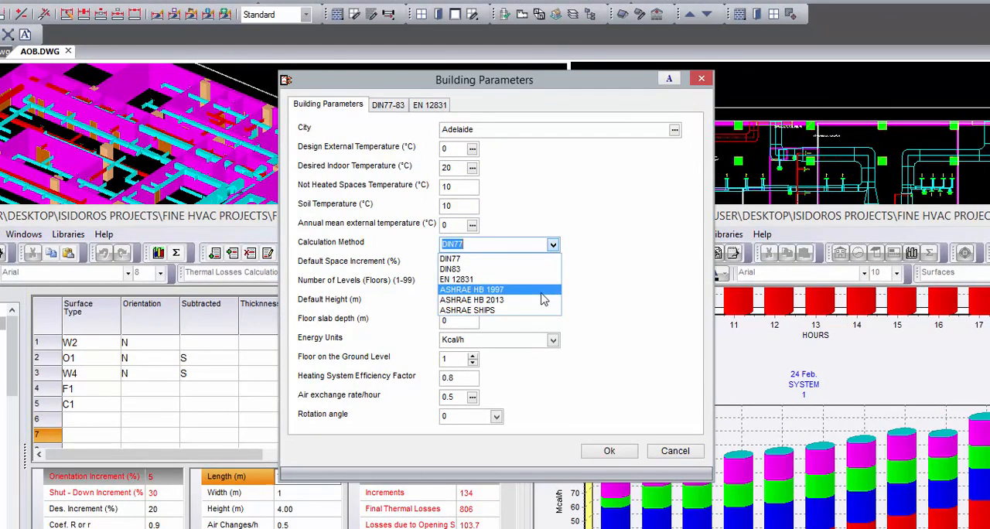
{"action": "left_click", "coordinate": [676, 451]}
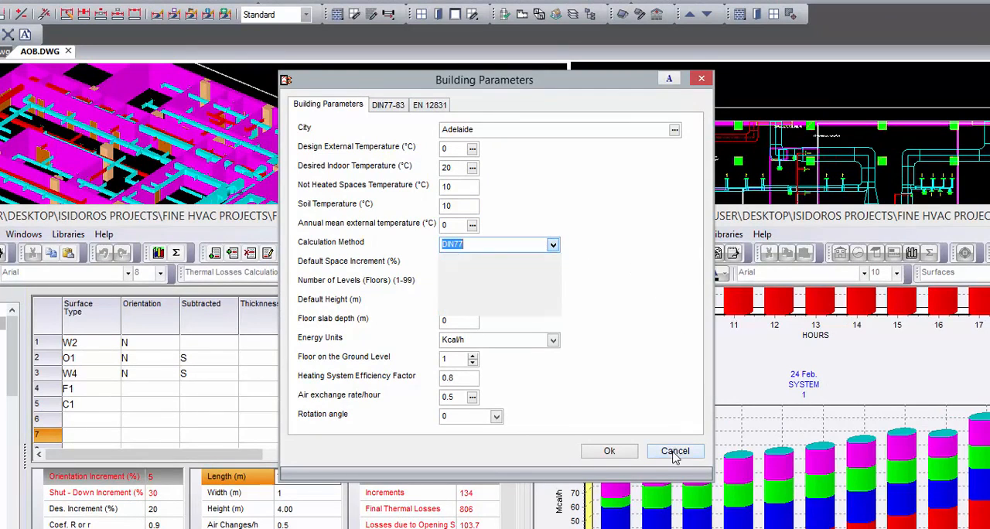
{"action": "left_click", "coordinate": [675, 451]}
- Review the available calculation methods in the Cooling Loads building parameters
{"action": "left_click", "coordinate": [601, 235]}
{"action": "left_click", "coordinate": [619, 288]}
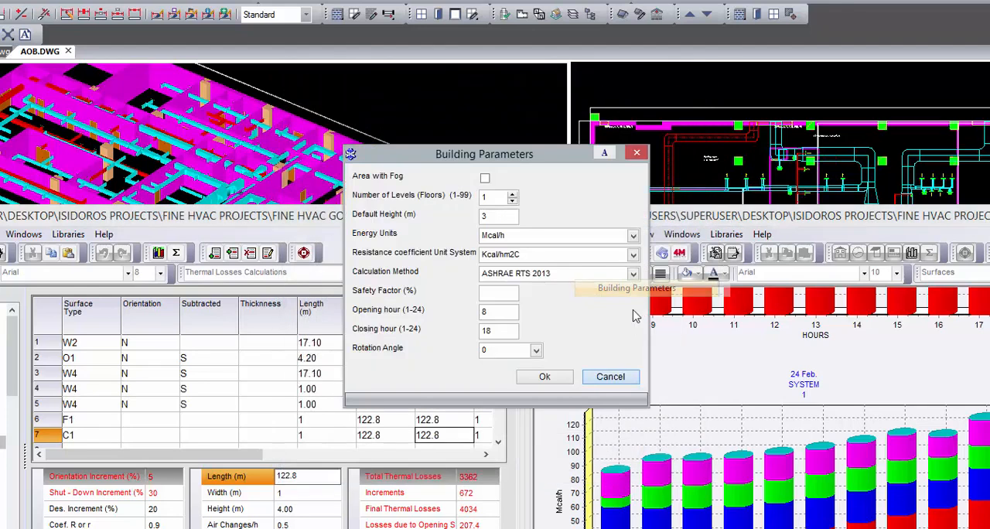
{"action": "left_click", "coordinate": [633, 276]}
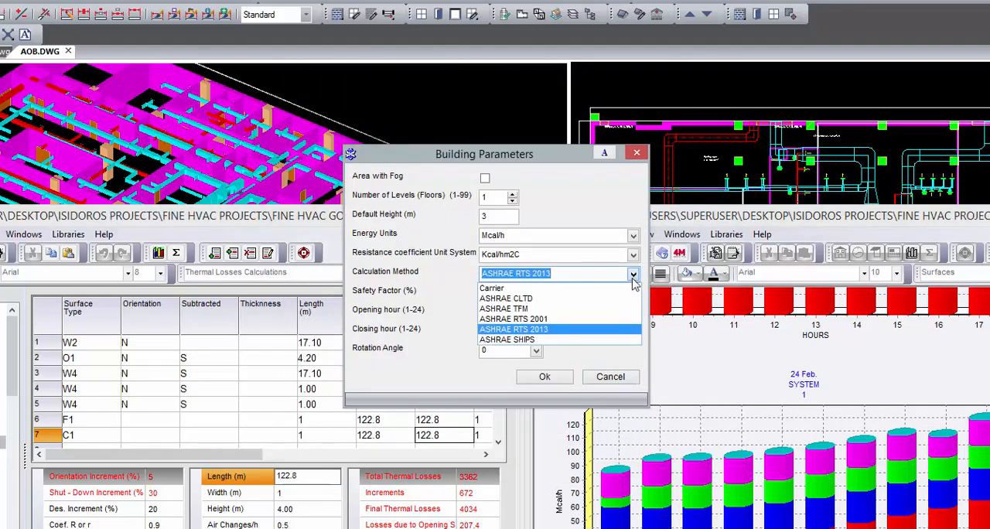
{"action": "left_click", "coordinate": [635, 276]}
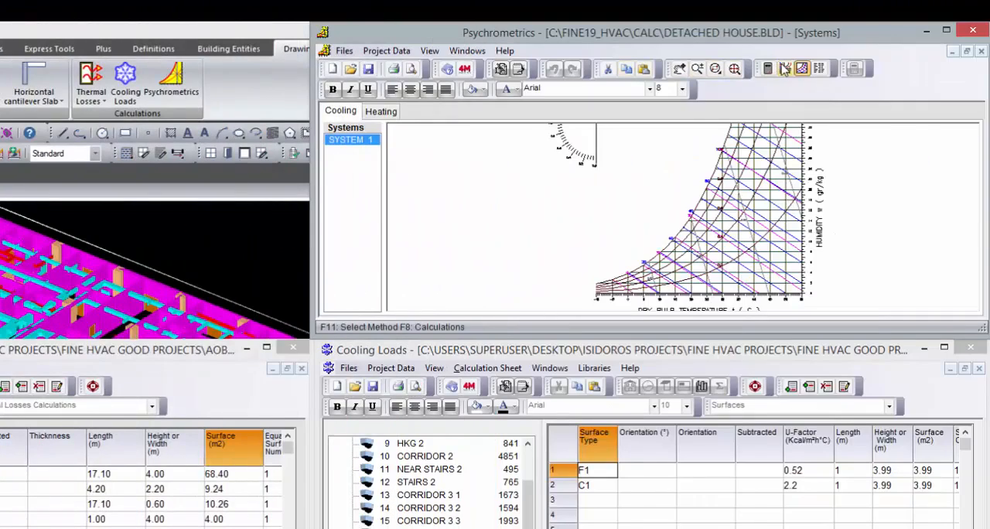
- Display the system view for SYSTEM 1 in the Psychrometrics window
{"action": "left_click", "coordinate": [785, 70]}
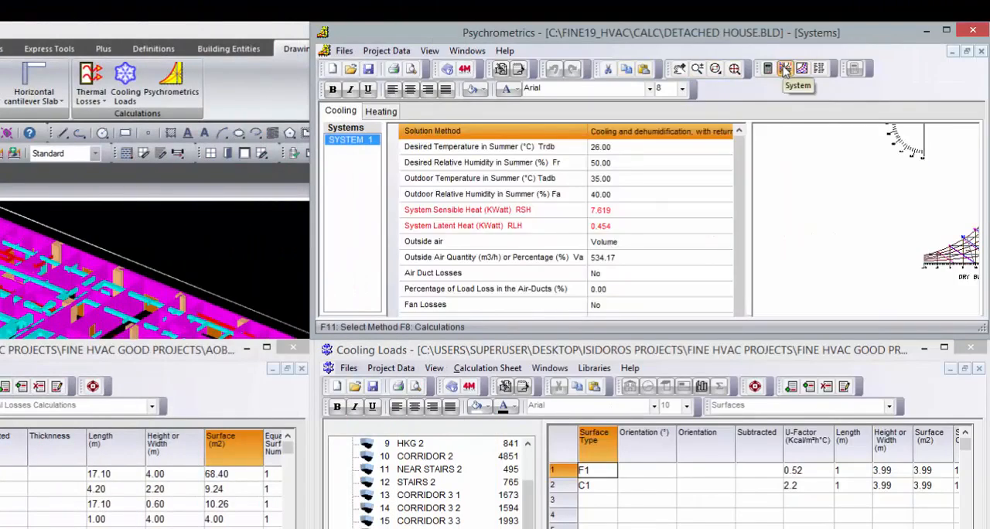
{"action": "left_click", "coordinate": [725, 131]}
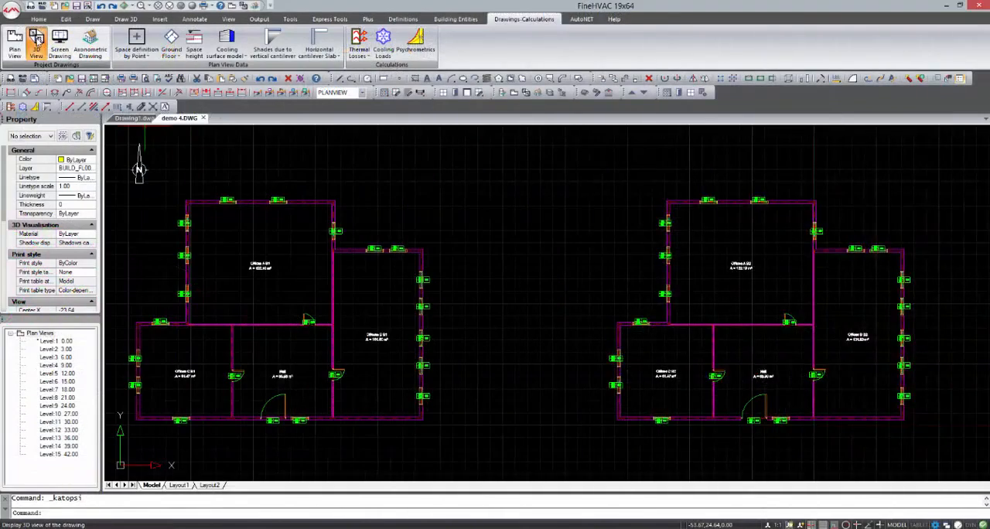
- Show the demo 4 building model in 3D and inspect both towers up close from several angles
{"action": "left_click", "coordinate": [35, 39]}
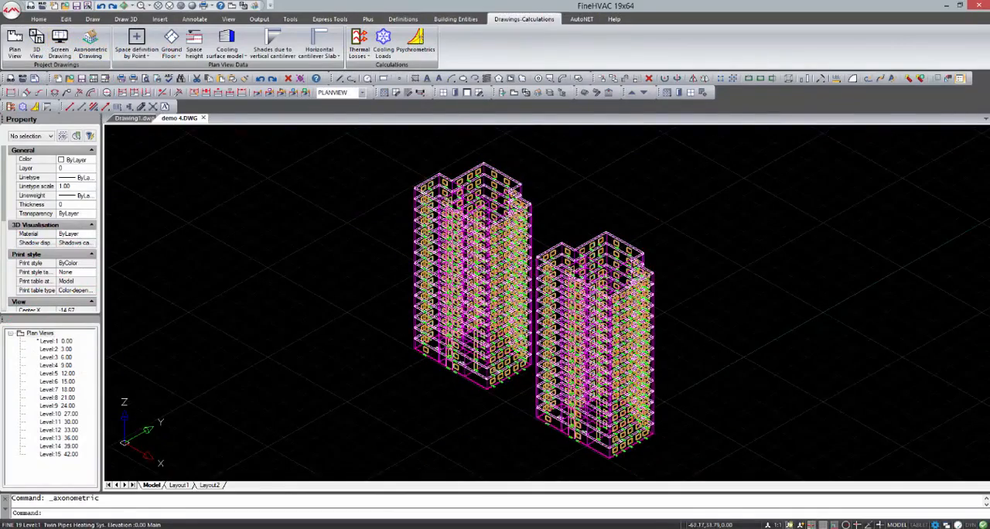
{"action": "middle_click_drag", "start_coordinate": [406, 270], "coordinate": [501, 236], "text": "shift"}
{"action": "scroll", "coordinate": [501, 236], "scroll_direction": "up", "scroll_amount": 5}
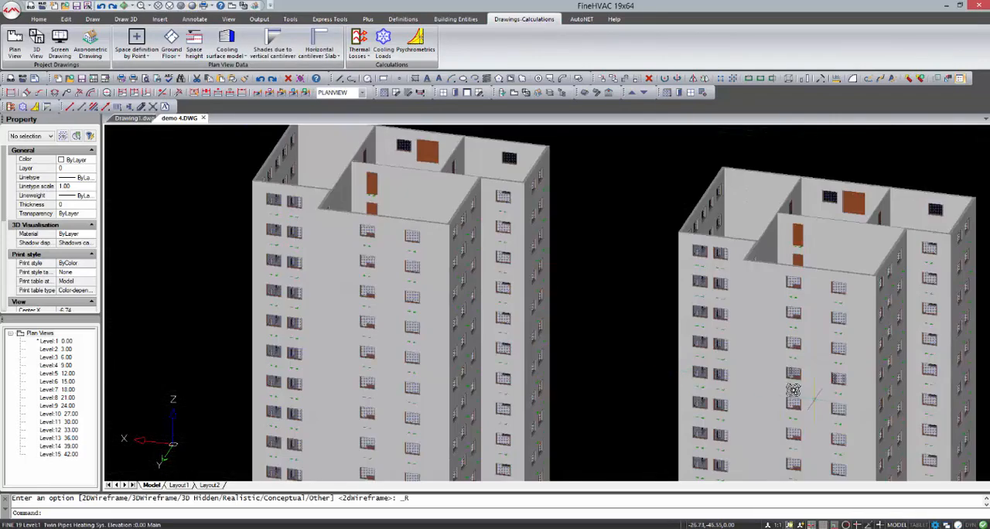
{"action": "middle_click_drag", "start_coordinate": [792, 391], "coordinate": [329, 412], "text": "shift"}
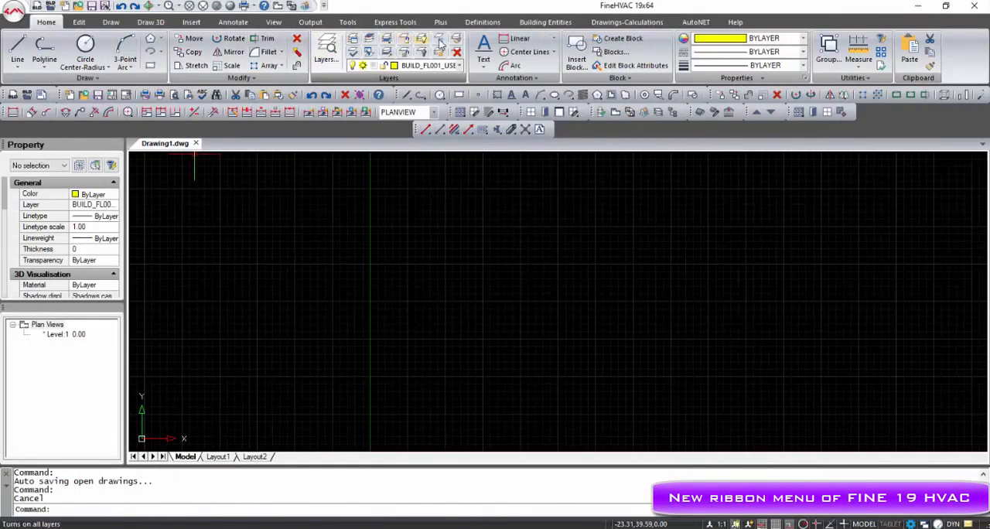
{"action": "left_click", "coordinate": [534, 23]}
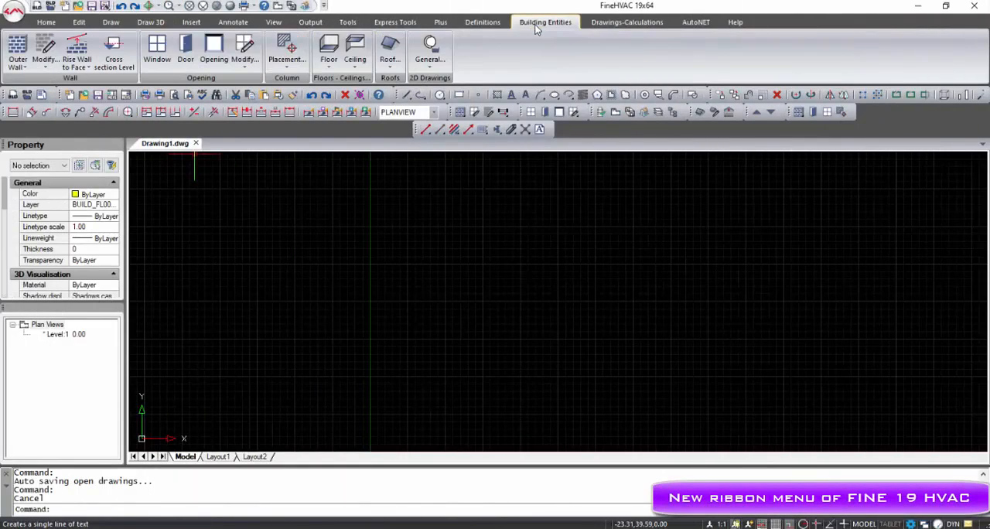
{"action": "left_click", "coordinate": [21, 66]}
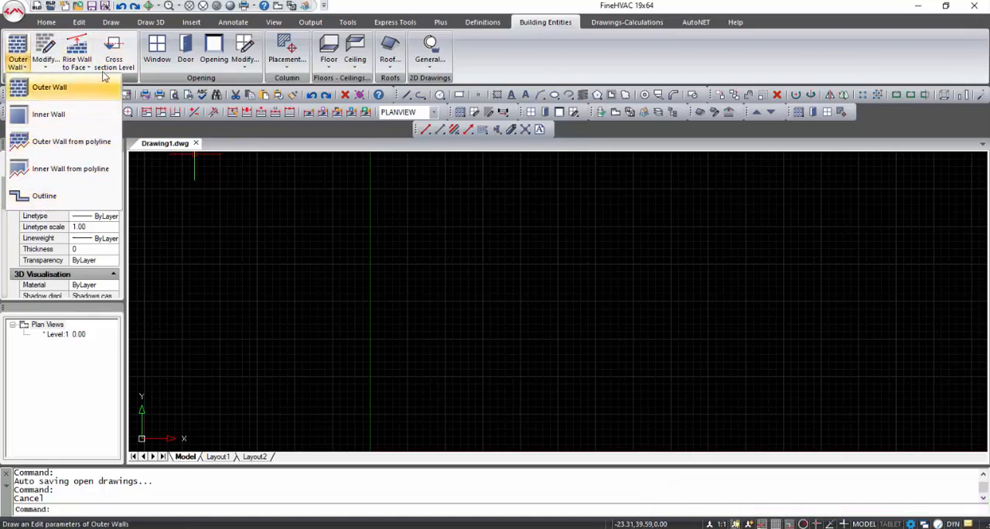
{"action": "left_click", "coordinate": [628, 23]}
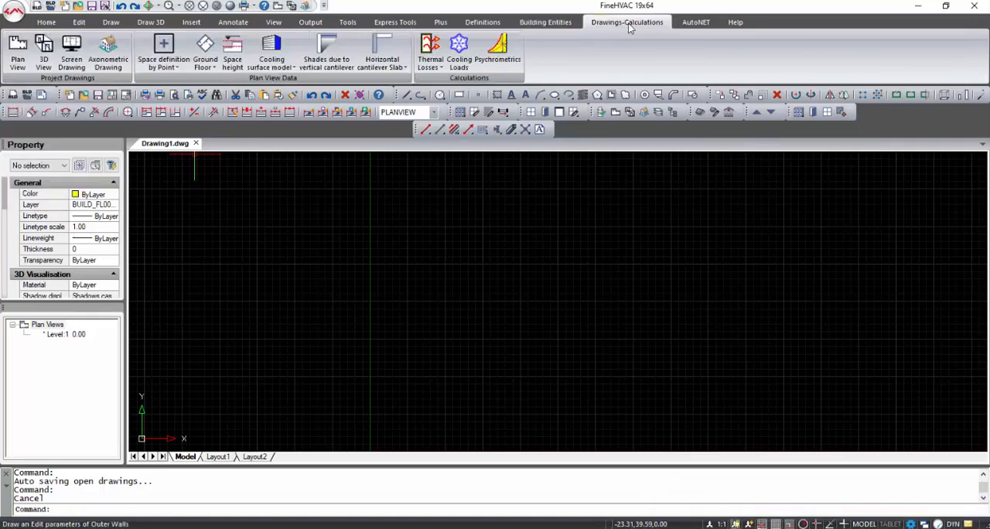
- Switch the active AutoNET application to Air Ducts
{"action": "left_click", "coordinate": [680, 25]}
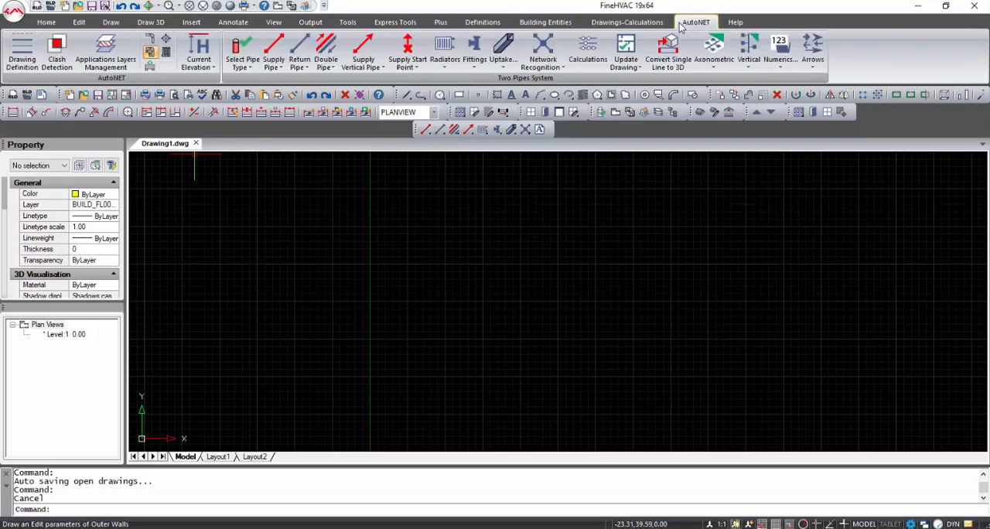
{"action": "left_click", "coordinate": [165, 51]}
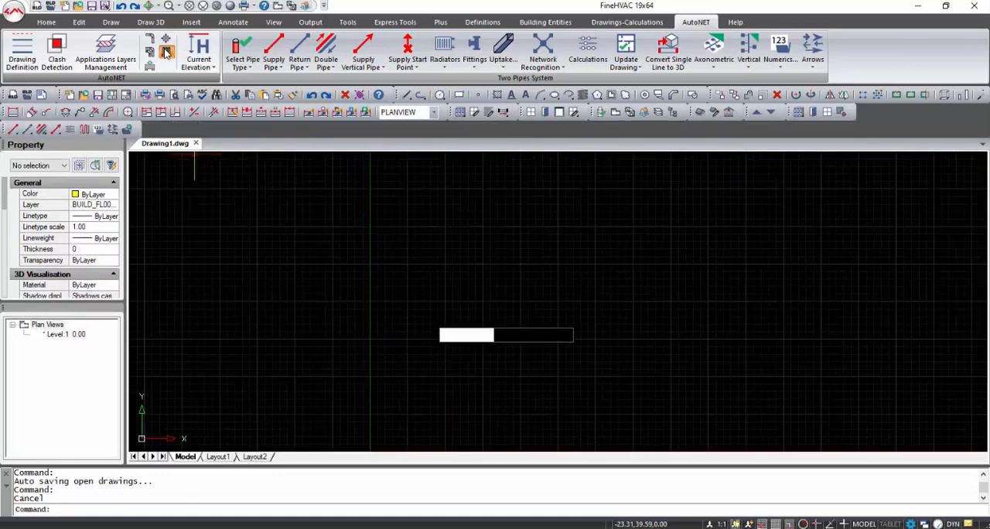
{"action": "left_click", "coordinate": [167, 43]}
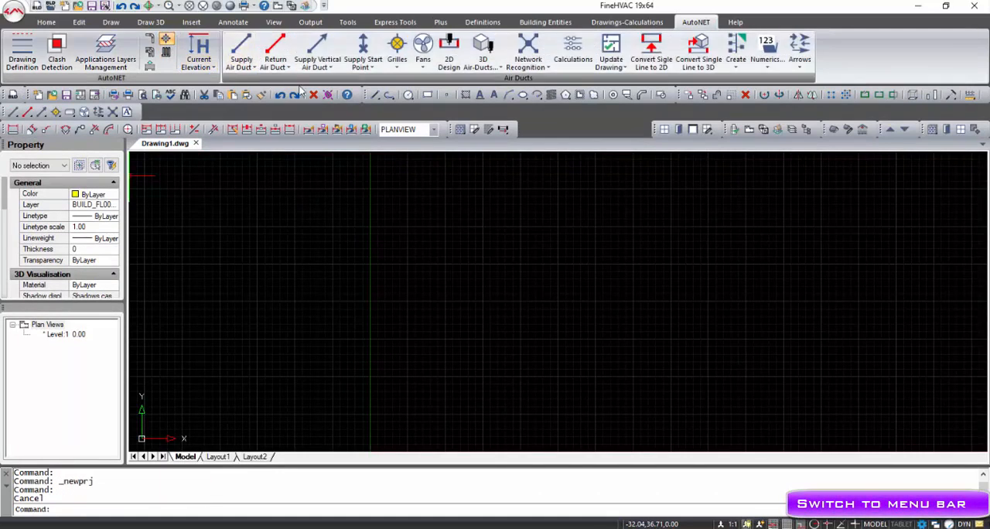
- Switch the interface from the ribbon to the classic menu bar and look through the AutoBLD commands
{"action": "right_click", "coordinate": [576, 130]}
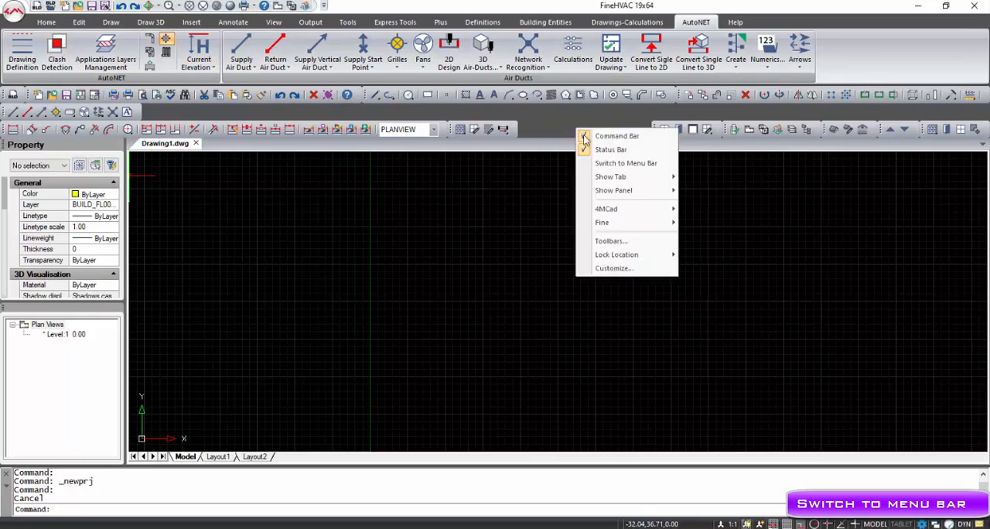
{"action": "left_click", "coordinate": [619, 163]}
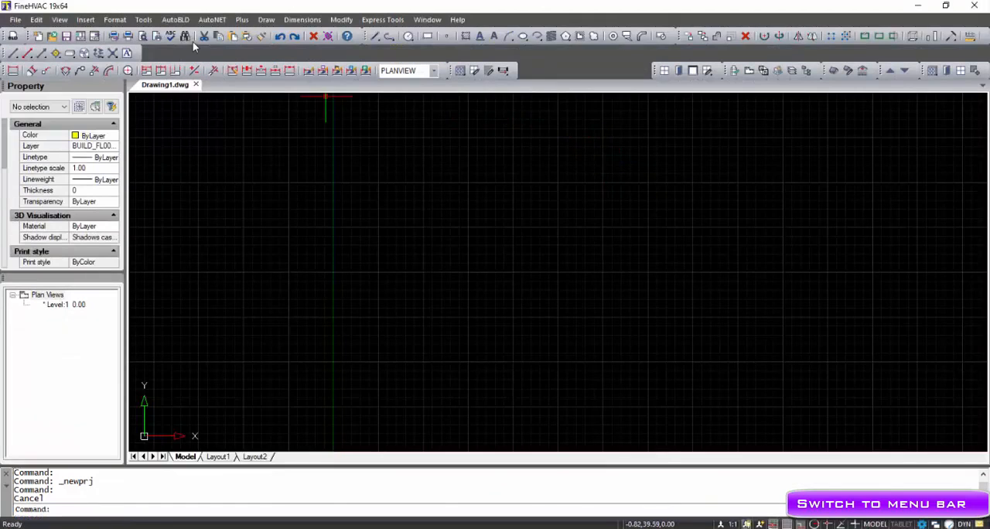
{"action": "left_click", "coordinate": [183, 23]}
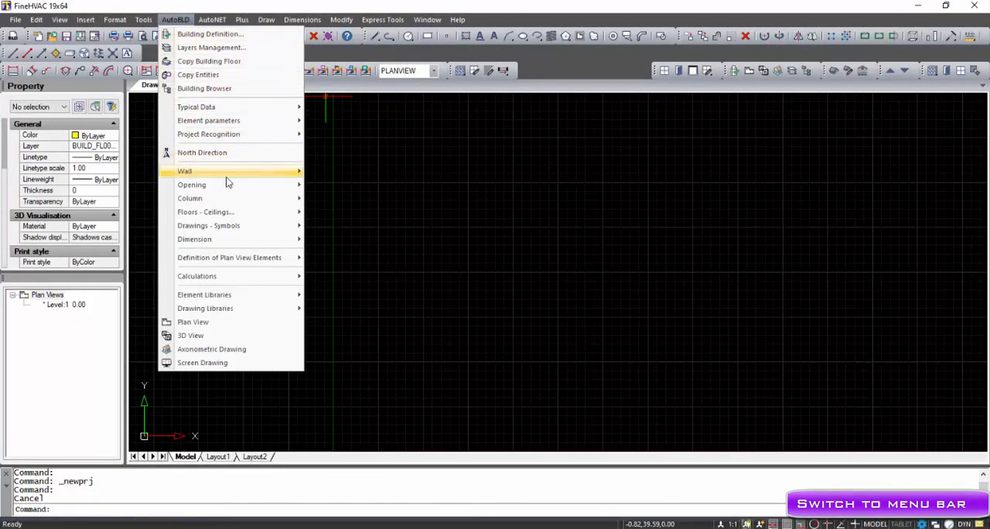
{"action": "mouse_move", "coordinate": [228, 168]}
- Change the active AutoNET application to the two pipes heating system
{"action": "left_click", "coordinate": [212, 20]}
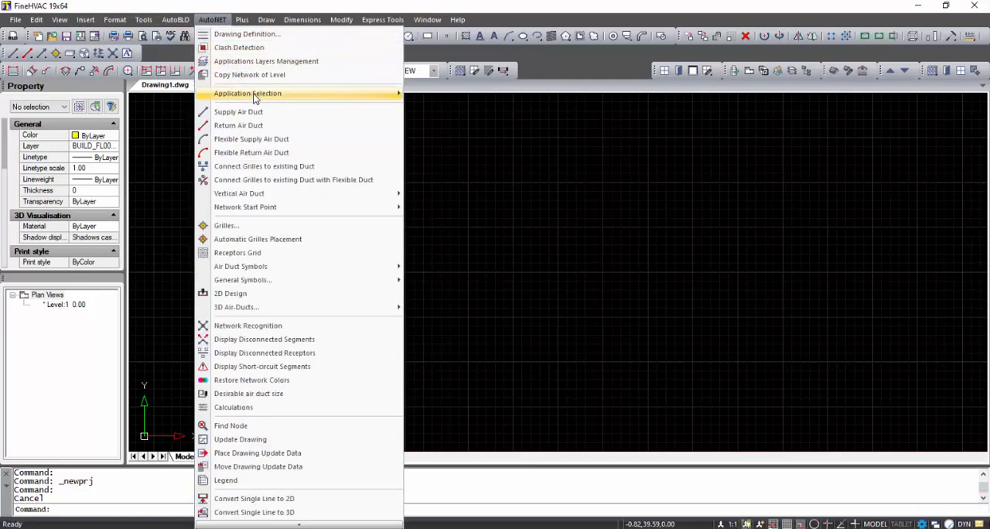
{"action": "mouse_move", "coordinate": [256, 94]}
{"action": "left_click", "coordinate": [448, 107]}
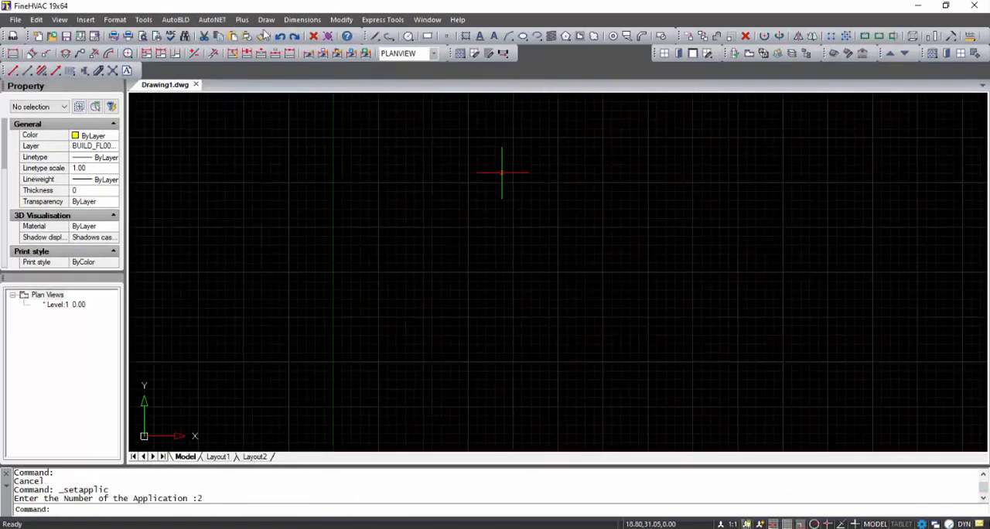
- Switch the interface from the classic menu bar back to the ribbon
{"action": "left_click", "coordinate": [213, 20]}
{"action": "right_click", "coordinate": [498, 75]}
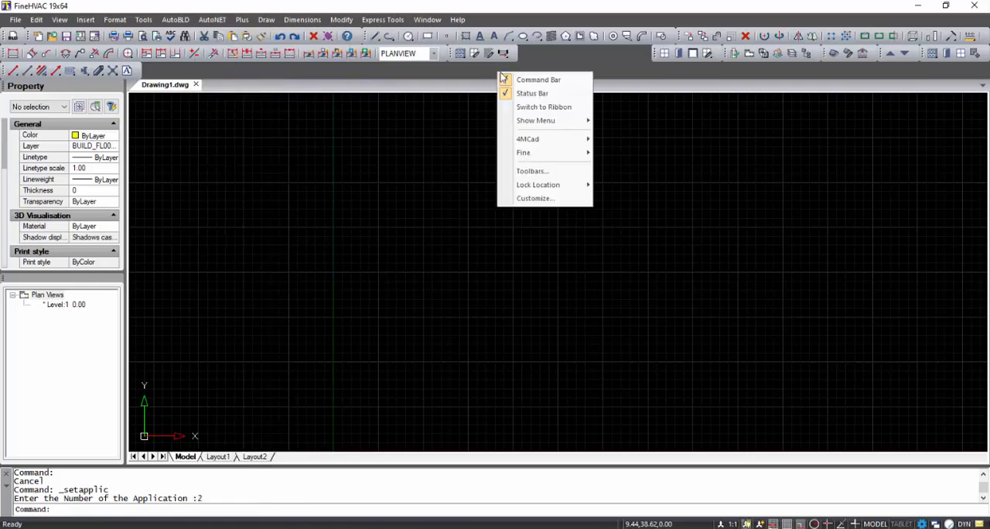
{"action": "left_click", "coordinate": [524, 107]}
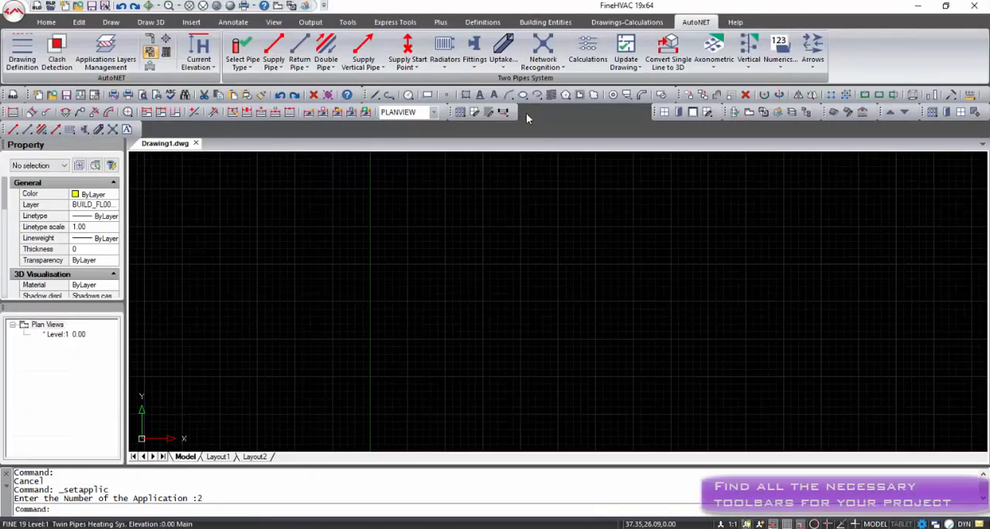
- Show an additional 4MCad toolbar and undock it over the drawing area
{"action": "right_click", "coordinate": [543, 132]}
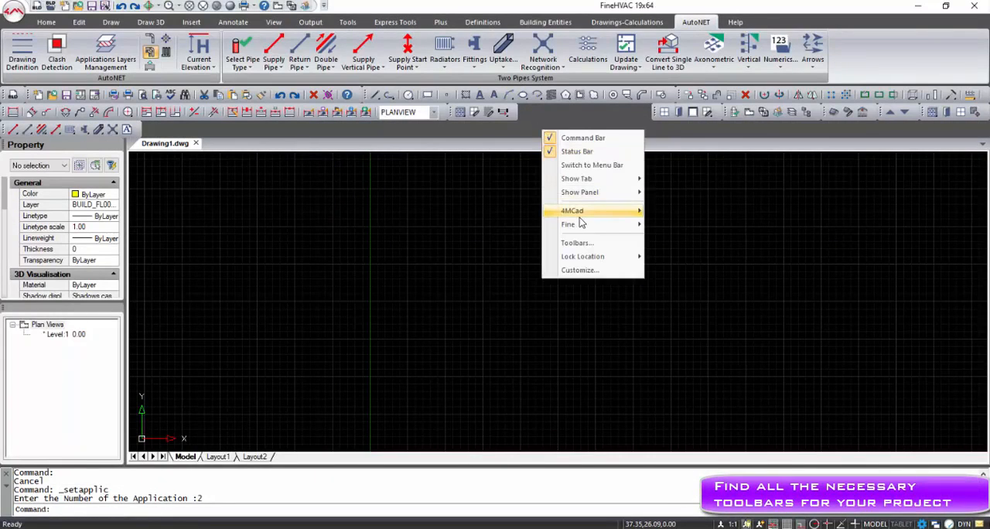
{"action": "mouse_move", "coordinate": [580, 215]}
{"action": "left_click", "coordinate": [684, 333]}
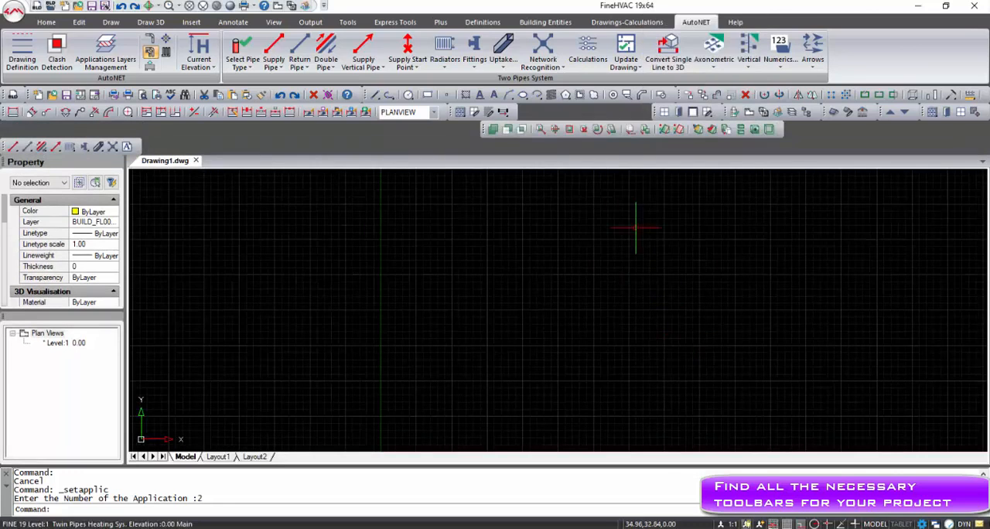
{"action": "mouse_move", "coordinate": [483, 137]}
{"action": "left_mouse_down"}
{"action": "mouse_move", "coordinate": [500, 172]}
{"action": "mouse_move", "coordinate": [521, 181]}
{"action": "mouse_move", "coordinate": [526, 171]}
{"action": "left_mouse_up"}
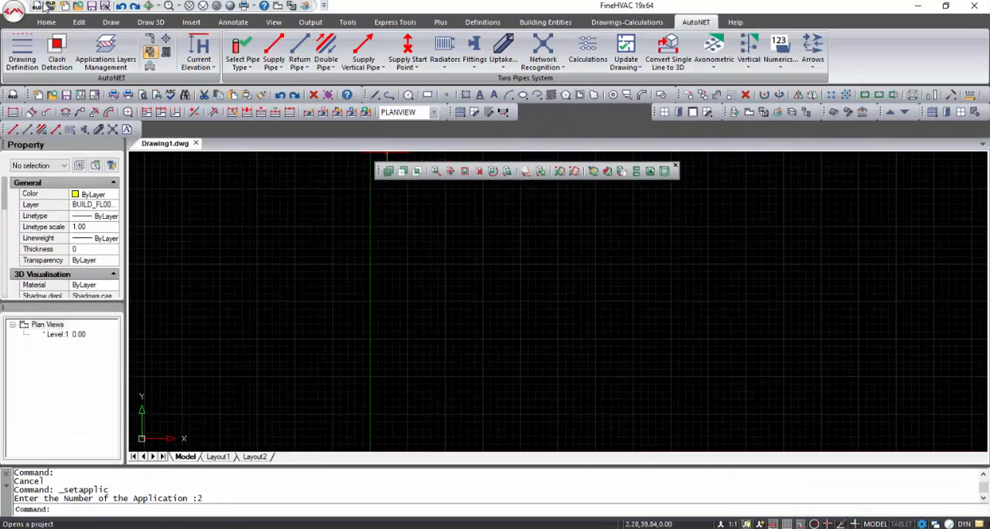
- Create a new project named example in the CALC folder
{"action": "left_click", "coordinate": [14, 9]}
{"action": "left_click", "coordinate": [31, 13]}
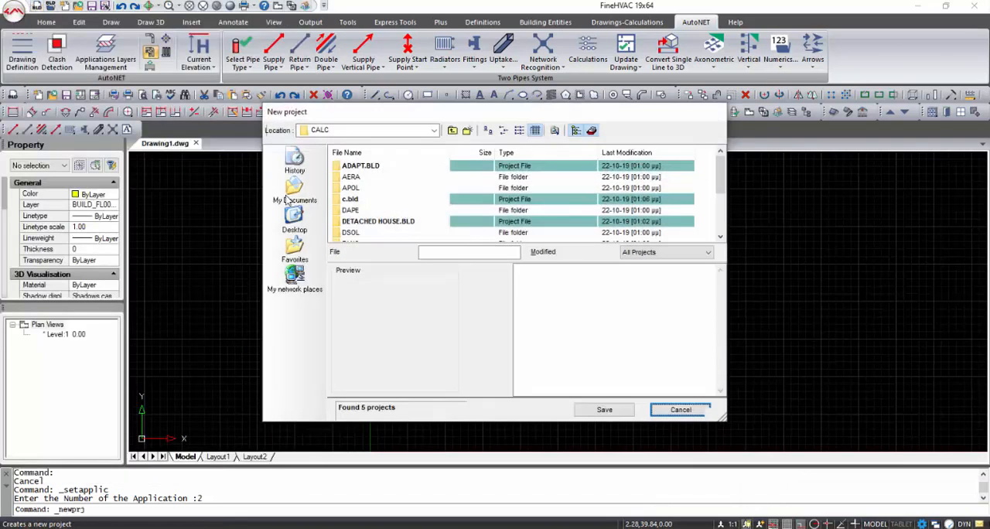
{"action": "left_click", "coordinate": [455, 254]}
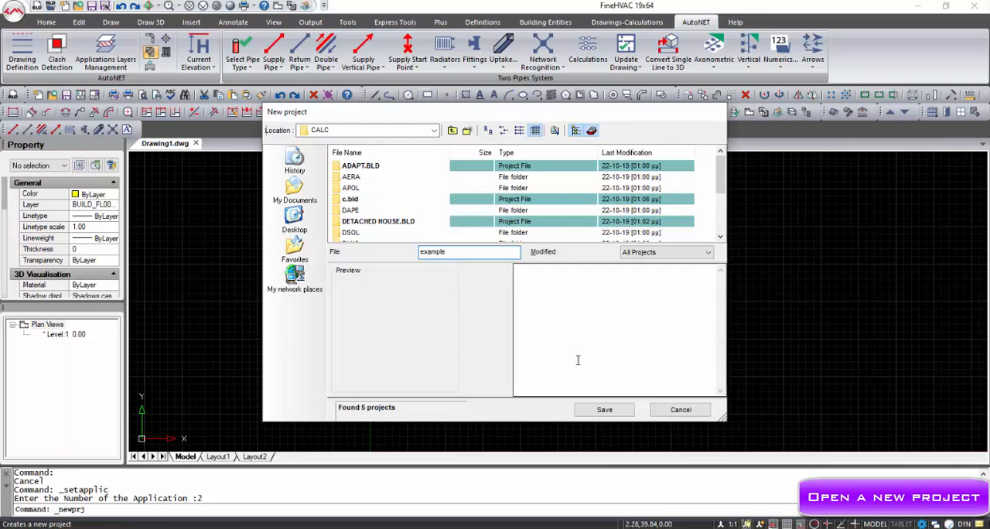
{"action": "left_click", "coordinate": [603, 410]}
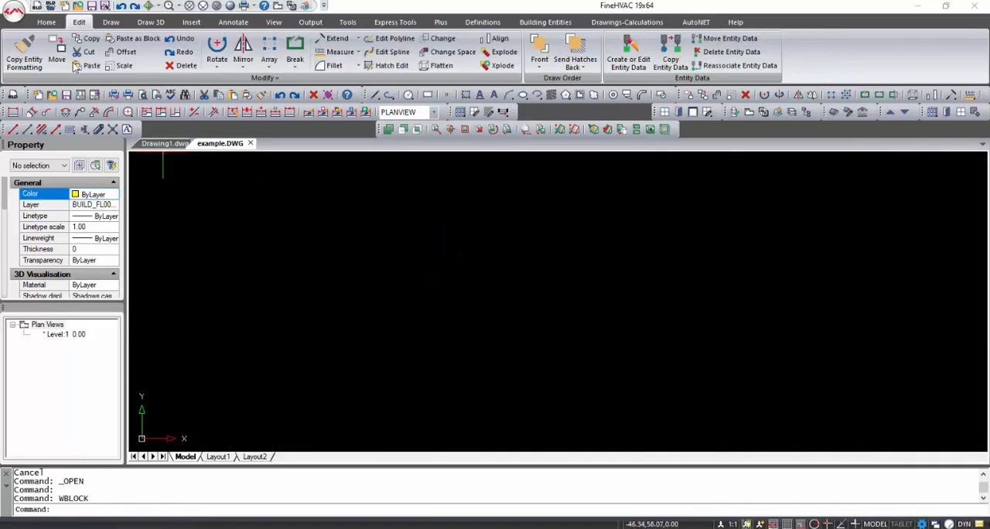
- Open the recent architectural drawing ARCH.dwg
{"action": "left_click", "coordinate": [15, 13]}
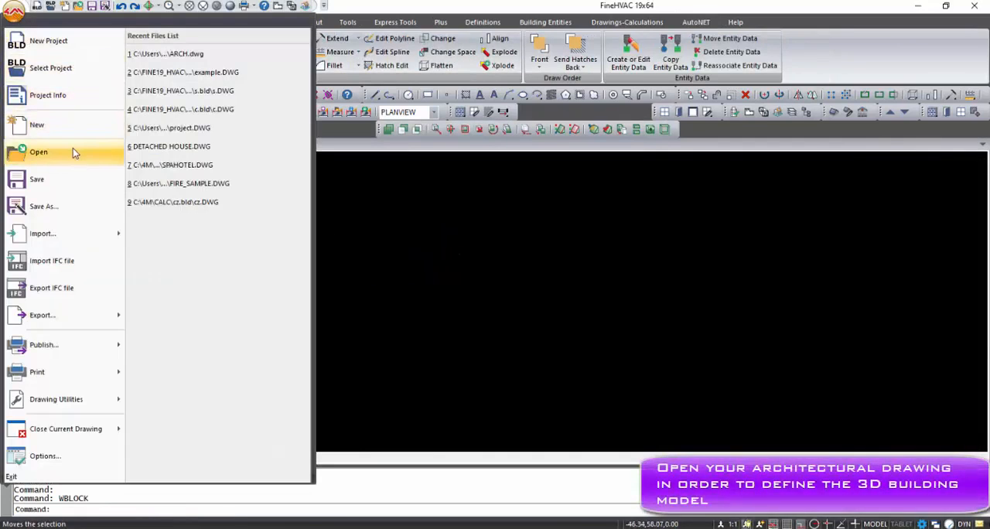
{"action": "left_click", "coordinate": [193, 58]}
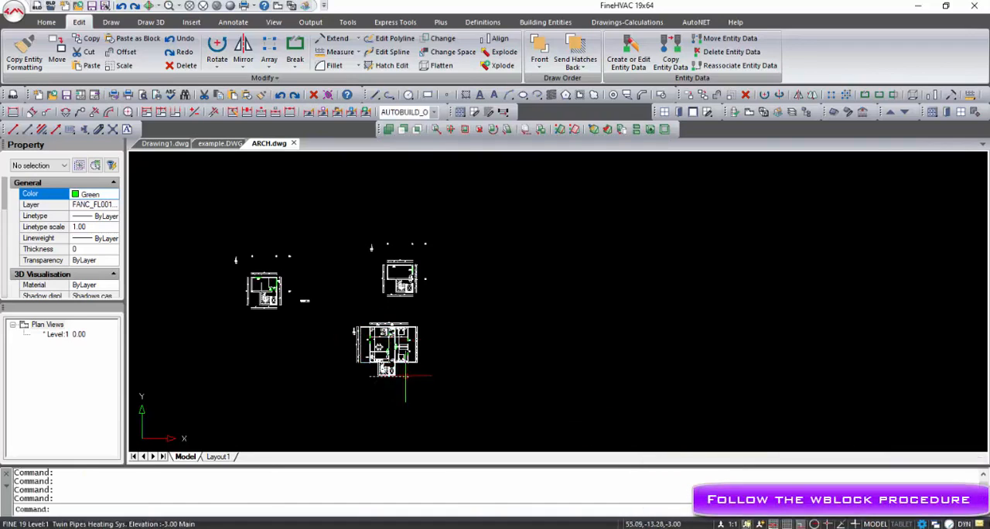
- Start WBLOCK and set its base point at the outer endpoint of the elevator shaft corner on the largest floor plan
{"action": "middle_click_drag", "start_coordinate": [405, 376], "coordinate": [428, 270]}
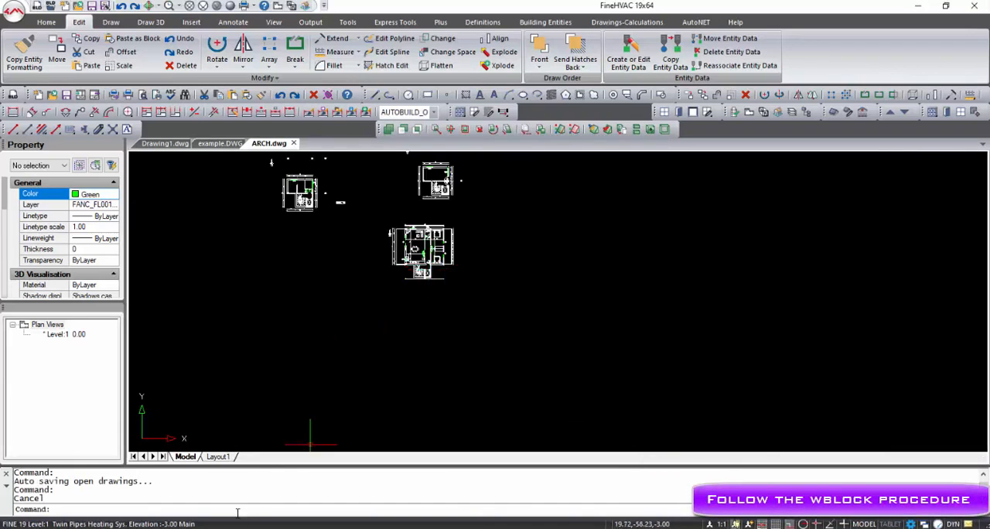
{"action": "type", "text": "l"}
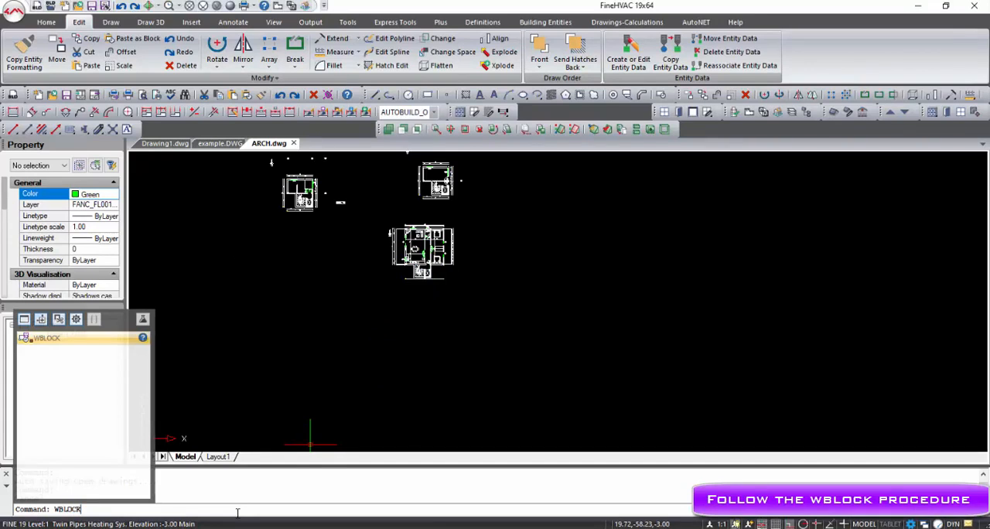
{"action": "key", "text": "Return"}
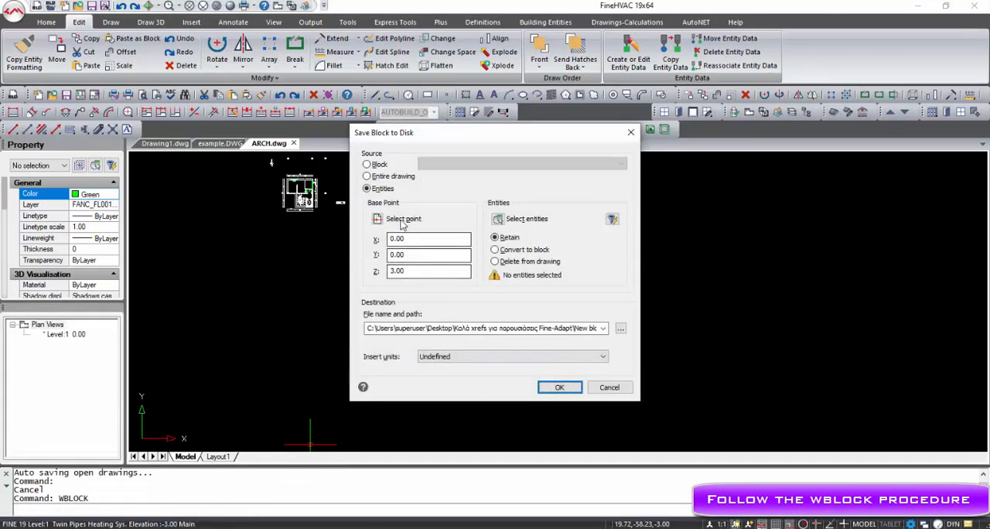
{"action": "left_click", "coordinate": [378, 219]}
{"action": "scroll", "coordinate": [453, 290], "scroll_direction": "up", "scroll_amount": 5}
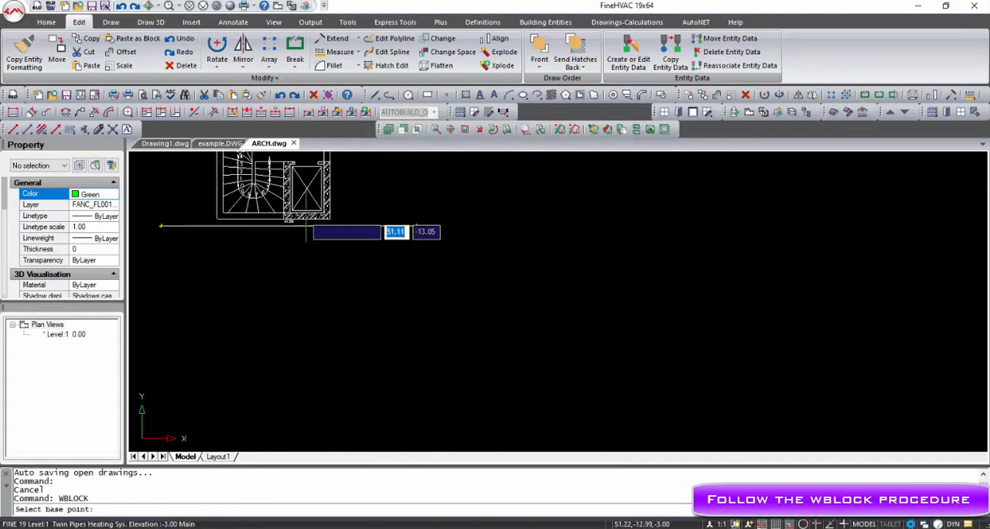
{"action": "right_click", "coordinate": [339, 230], "text": "shift"}
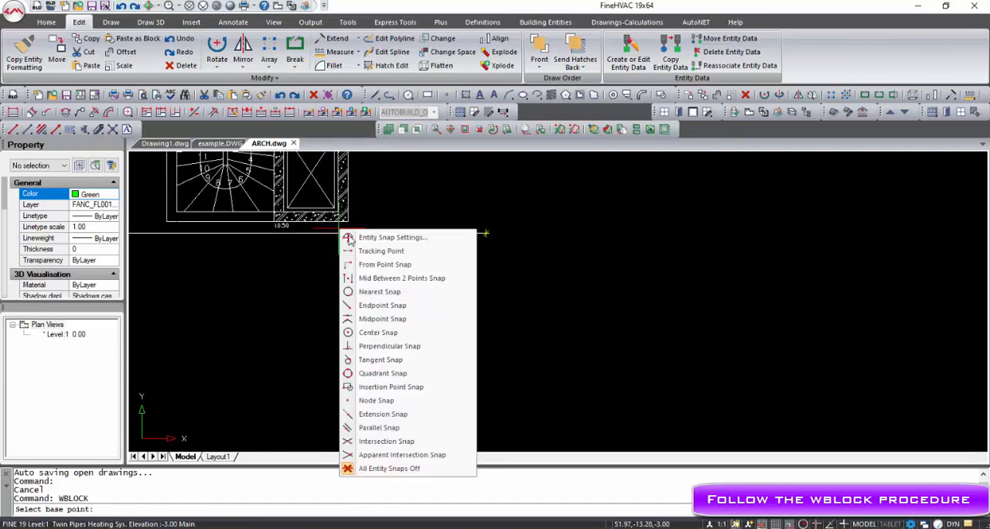
{"action": "left_click", "coordinate": [397, 305]}
{"action": "left_click", "coordinate": [346, 220]}
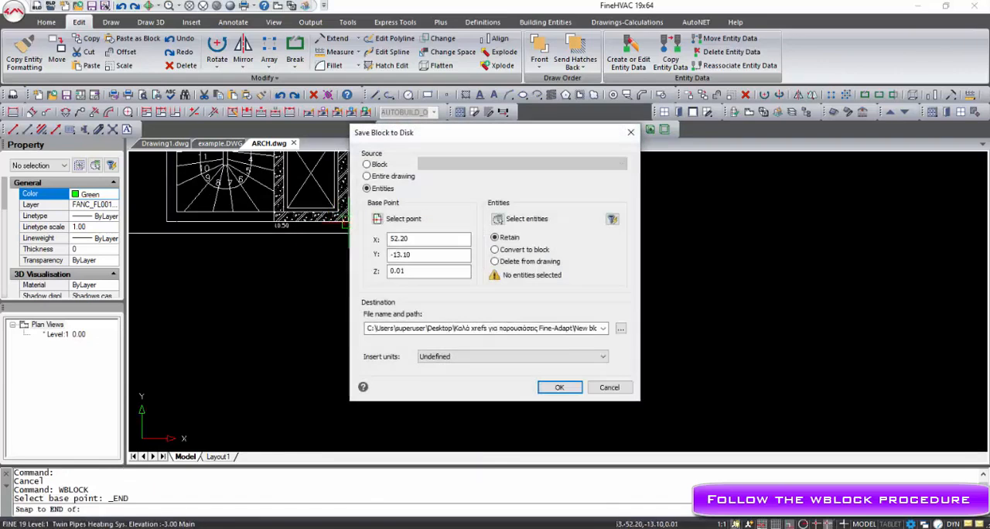
- Select the whole largest floor plan as the block's entities and save it as floor2.dwg in C:\FINE19_HVAC\CALC\example.bld
{"action": "left_click", "coordinate": [512, 221]}
{"action": "scroll", "coordinate": [423, 207], "scroll_direction": "down", "scroll_amount": 5}
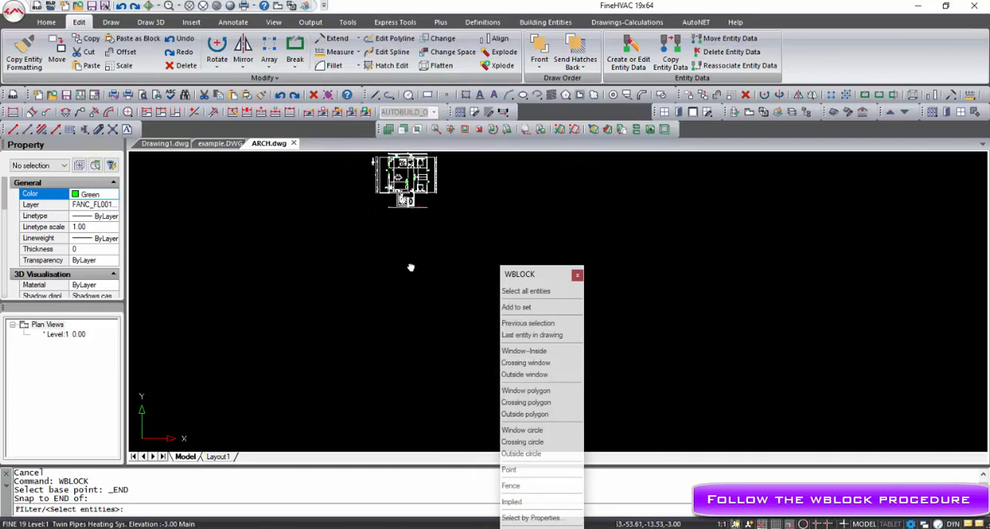
{"action": "middle_click_drag", "start_coordinate": [411, 268], "coordinate": [406, 260]}
{"action": "left_click", "coordinate": [432, 199]}
{"action": "left_click", "coordinate": [349, 268]}
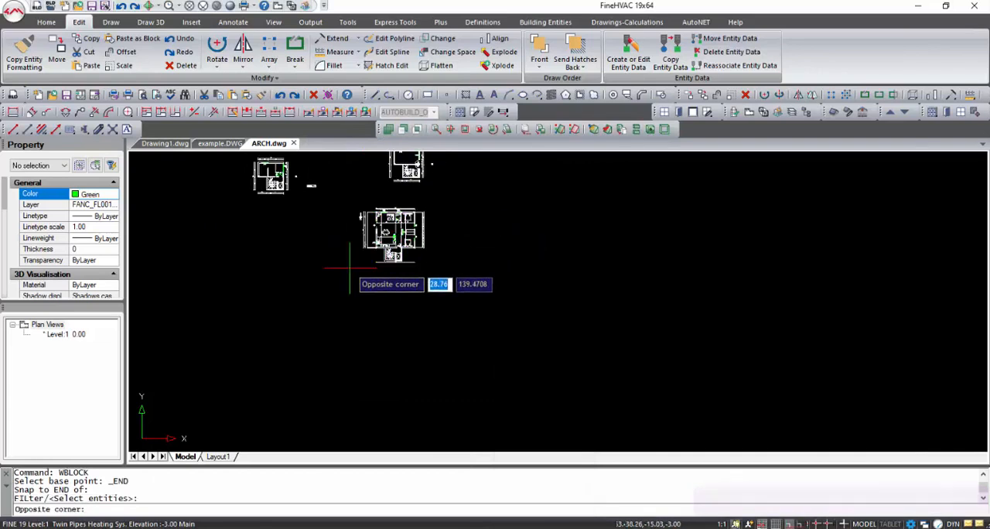
{"action": "right_click", "coordinate": [383, 288]}
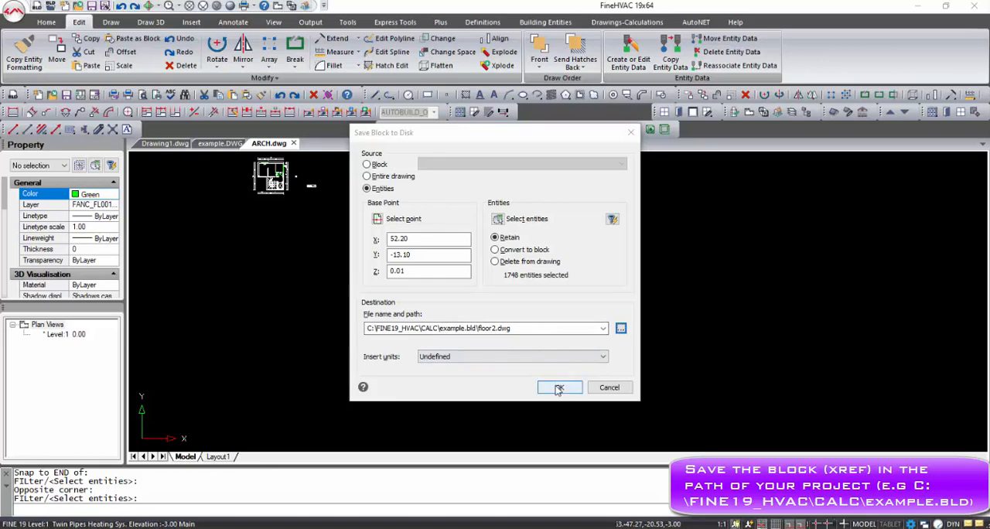
{"action": "left_click", "coordinate": [558, 388]}
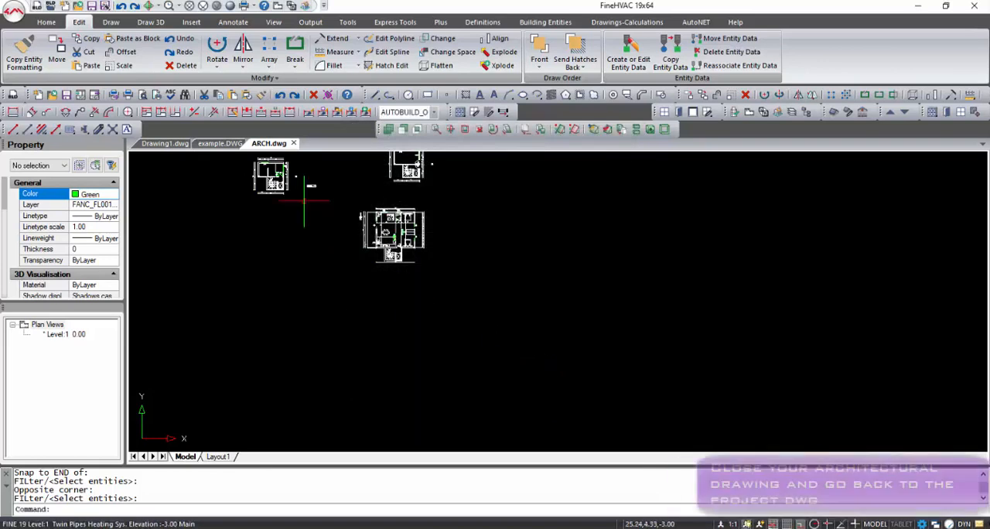
- Close ARCH.dwg and open the Building Definition of the project drawing example.DWG
{"action": "left_click", "coordinate": [294, 144]}
{"action": "left_click", "coordinate": [447, 297]}
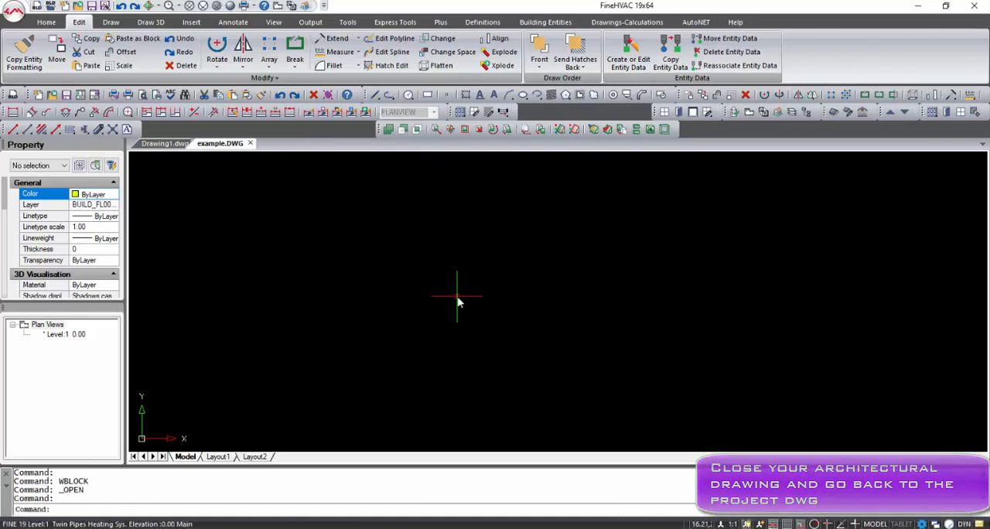
{"action": "left_click", "coordinate": [482, 22]}
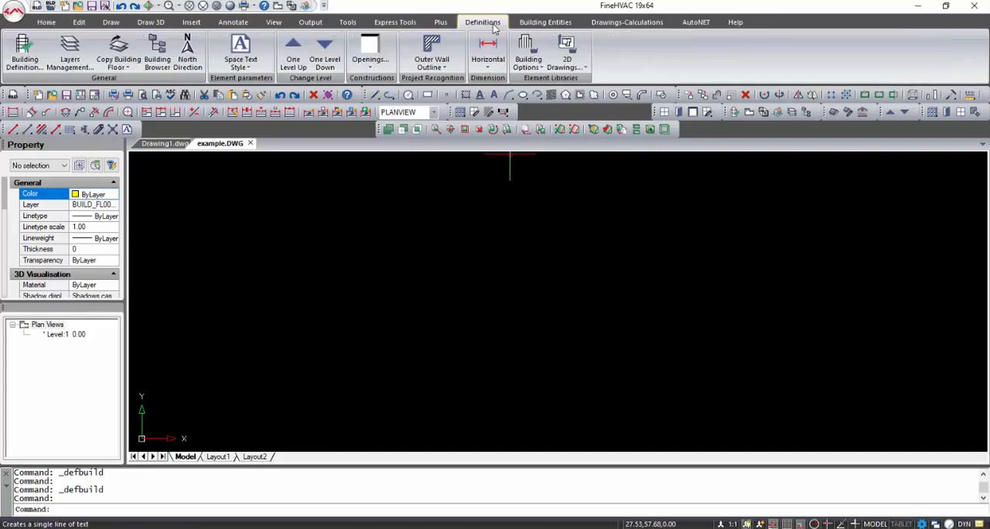
{"action": "left_click", "coordinate": [24, 65]}
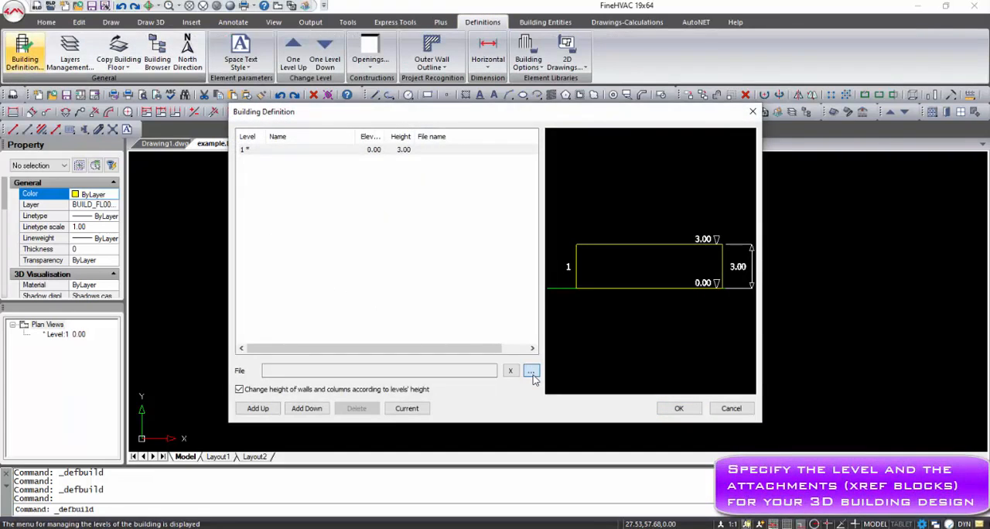
- Attach floor2.dwg from C:\FINE19_HVAC\CALC\example.bld to level 1 of the building
{"action": "left_click", "coordinate": [532, 372]}
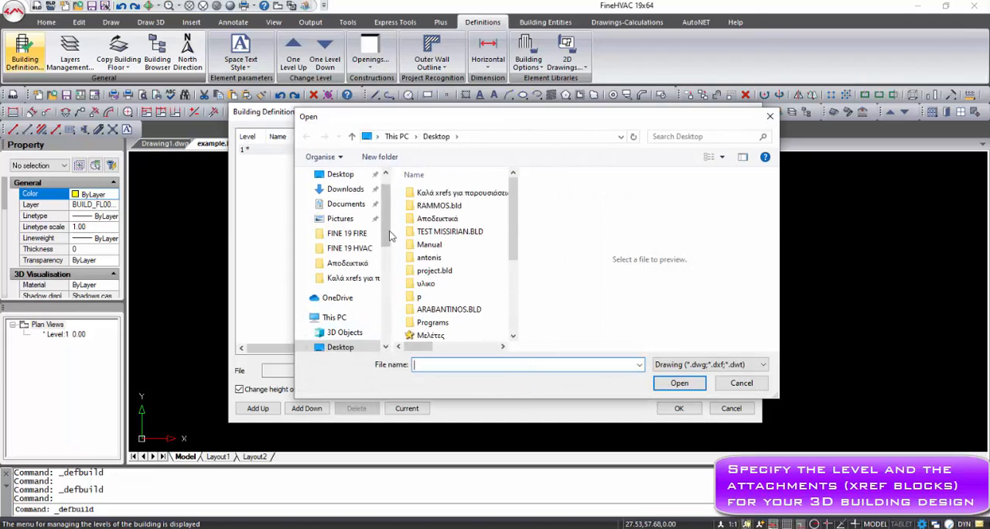
{"action": "scroll", "coordinate": [363, 325], "scroll_direction": "down", "scroll_amount": 3}
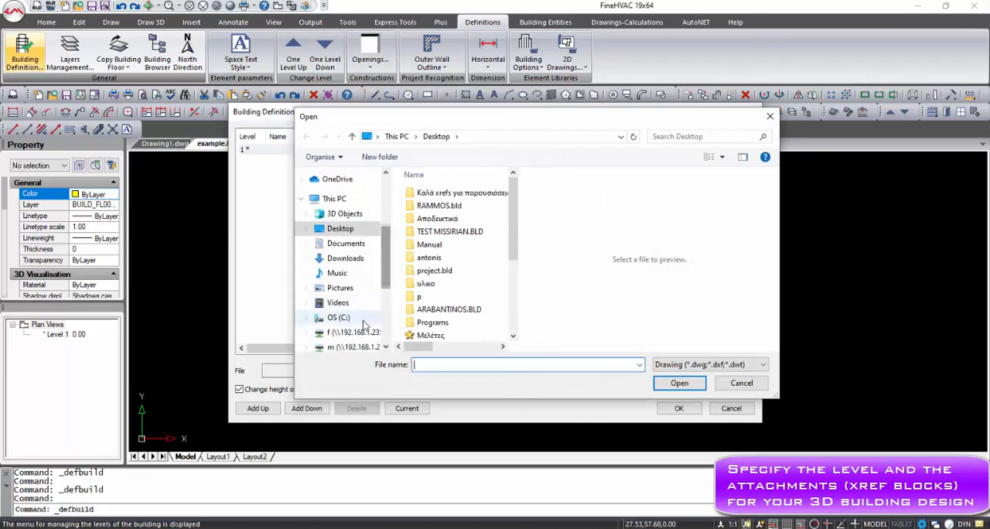
{"action": "left_click", "coordinate": [340, 318]}
{"action": "double_click", "coordinate": [439, 206]}
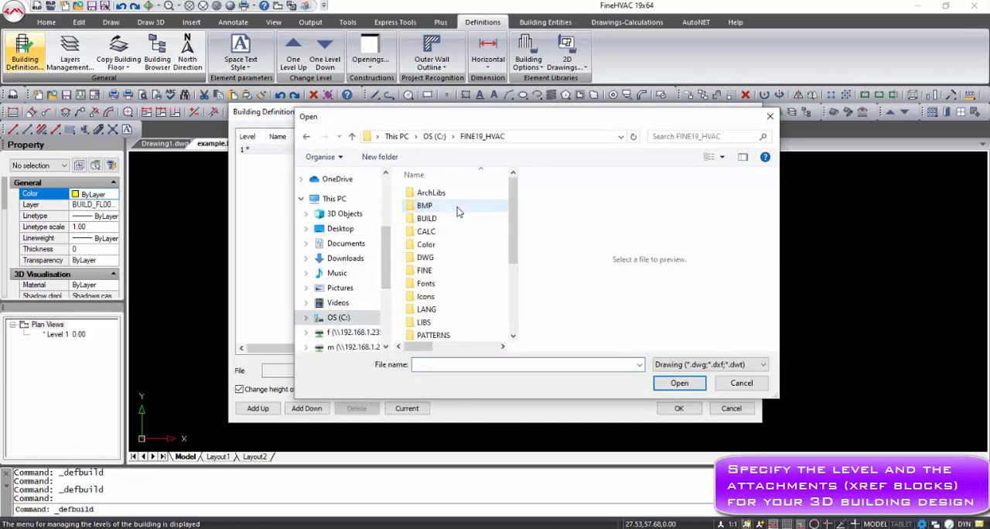
{"action": "left_click", "coordinate": [455, 229]}
{"action": "double_click", "coordinate": [443, 235]}
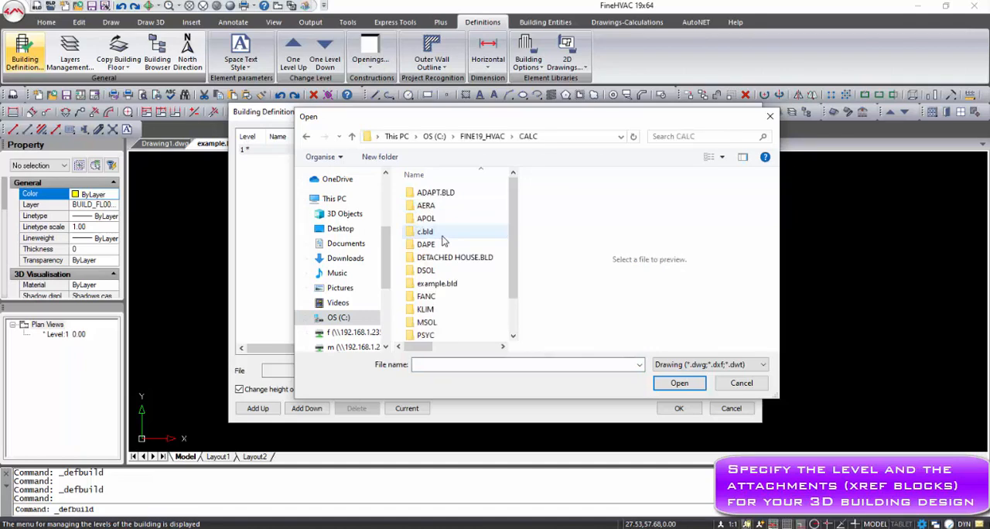
{"action": "left_click", "coordinate": [437, 283]}
{"action": "double_click", "coordinate": [437, 284]}
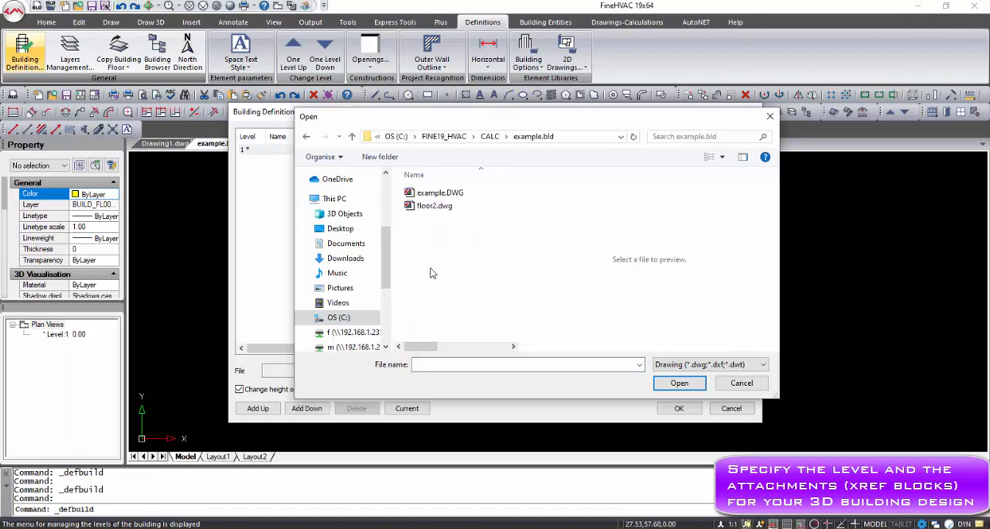
{"action": "left_click", "coordinate": [444, 198]}
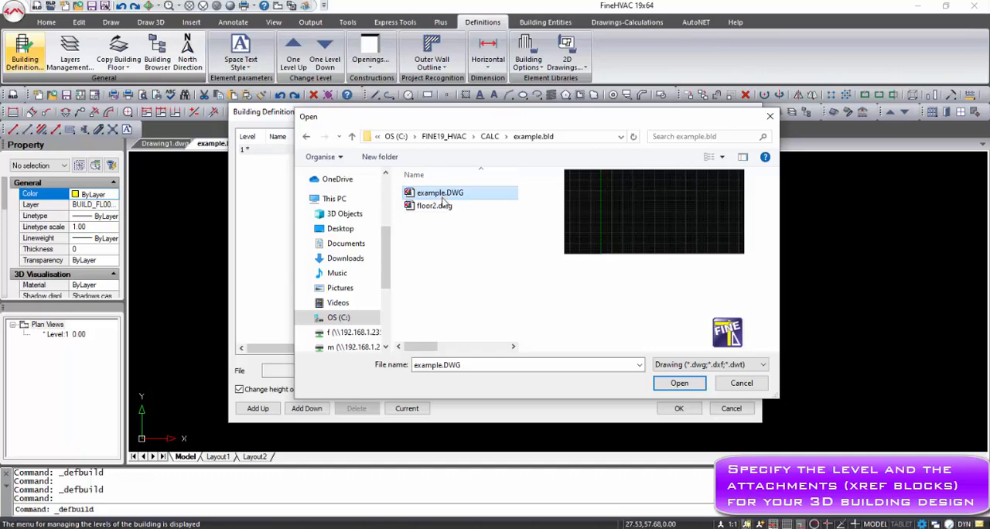
{"action": "left_click", "coordinate": [444, 206]}
{"action": "left_click", "coordinate": [679, 383]}
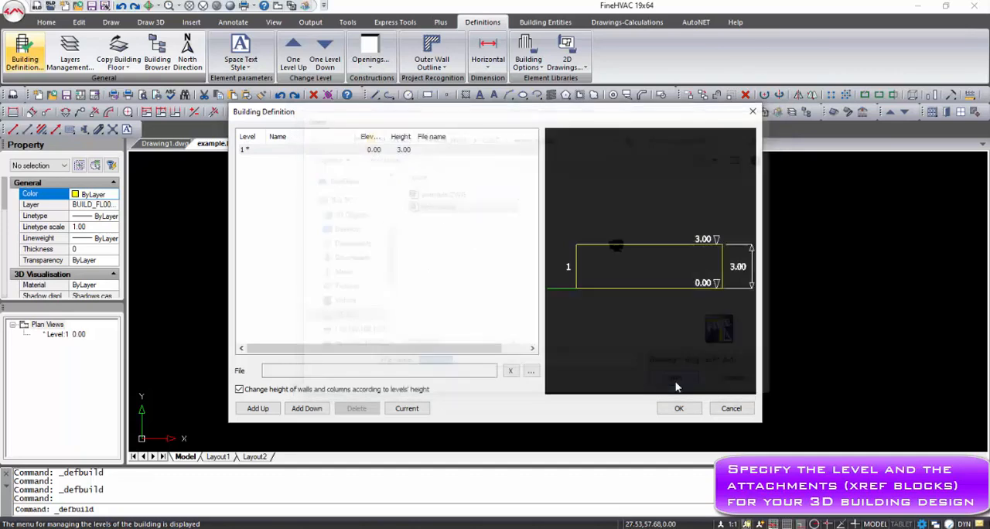
{"action": "left_click", "coordinate": [456, 325]}
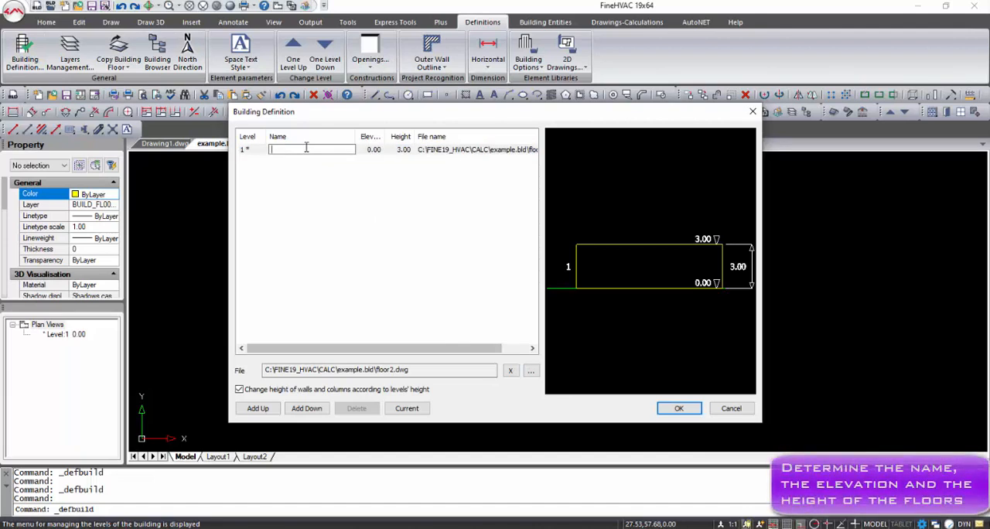
- Name level 1 "1st floor" and apply the building definition
{"action": "type", "text": "1st floor"}
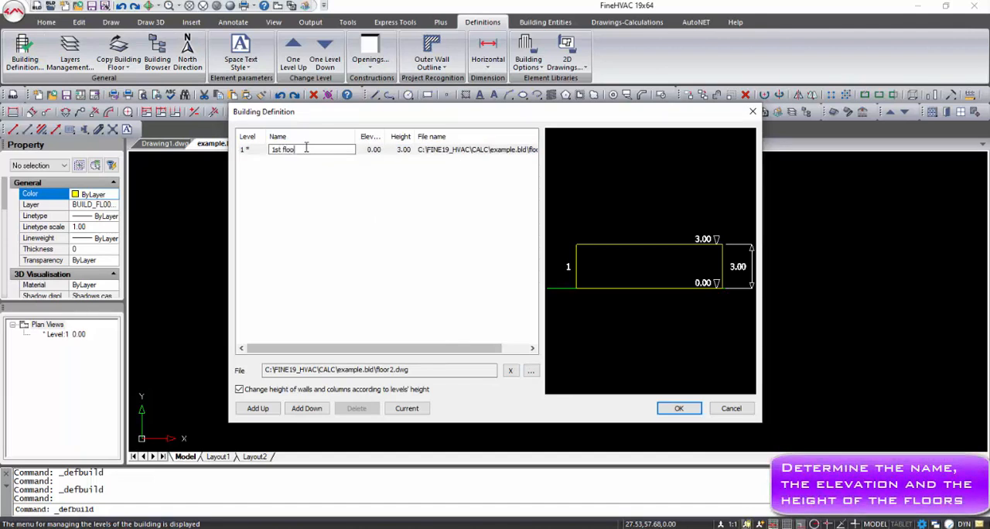
{"action": "left_click", "coordinate": [677, 412]}
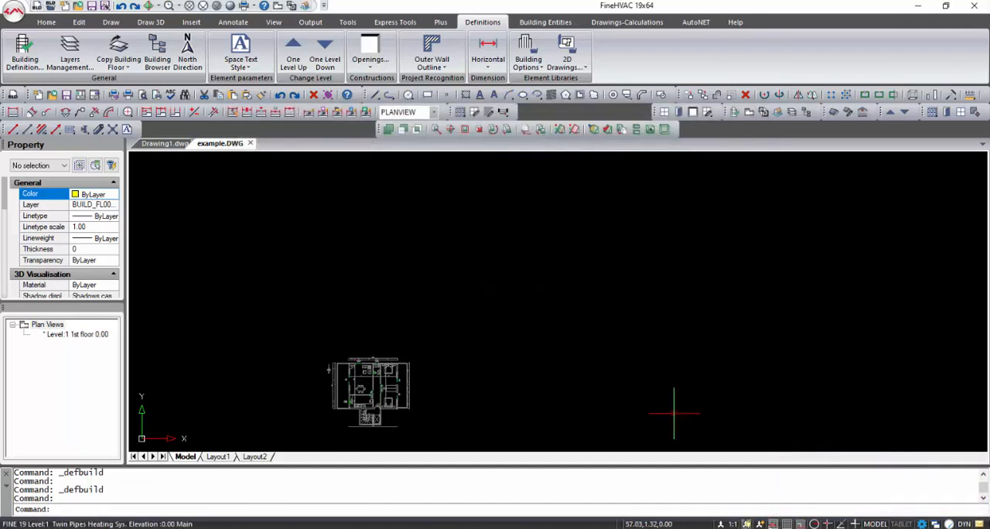
- Draw a rectangle along the floor plan's outer wall outline, snapping to the endpoints of two diagonally opposite corner columns
{"action": "scroll", "coordinate": [459, 305], "scroll_direction": "up", "scroll_amount": 5}
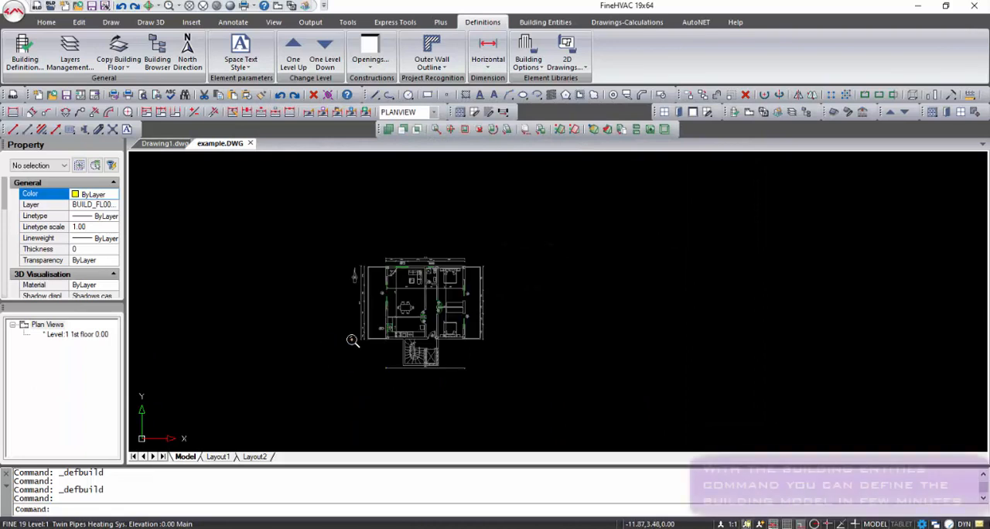
{"action": "left_click", "coordinate": [427, 95]}
{"action": "right_click", "coordinate": [418, 224], "text": "shift"}
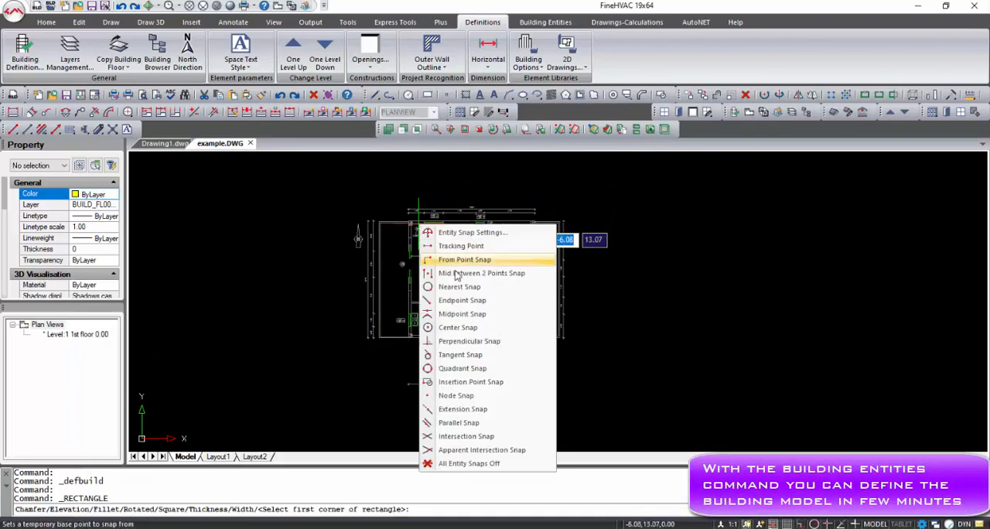
{"action": "left_click", "coordinate": [461, 300]}
{"action": "scroll", "coordinate": [418, 232], "scroll_direction": "up", "scroll_amount": 5}
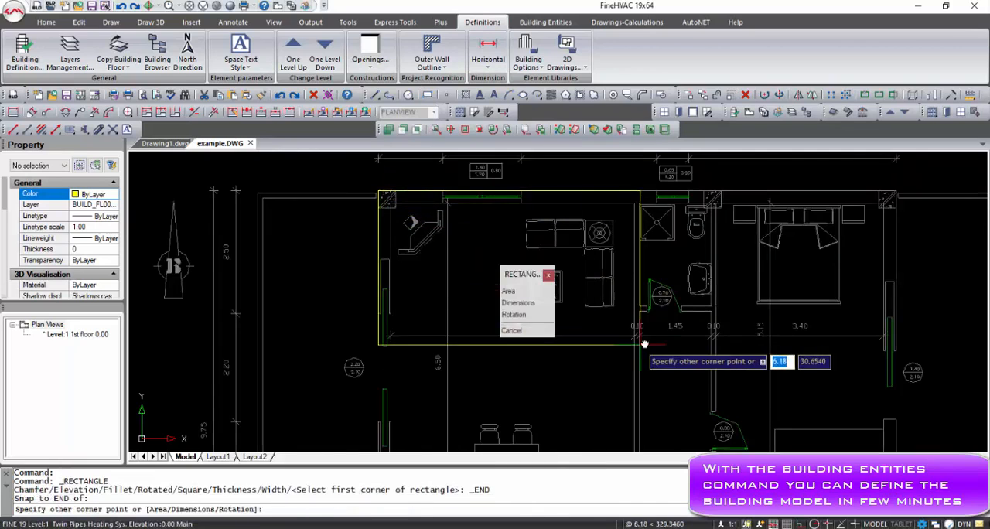
{"action": "scroll", "coordinate": [642, 343], "scroll_direction": "down", "scroll_amount": 3}
{"action": "scroll", "coordinate": [686, 344], "scroll_direction": "up", "scroll_amount": 5}
{"action": "right_click", "coordinate": [692, 346], "text": "shift"}
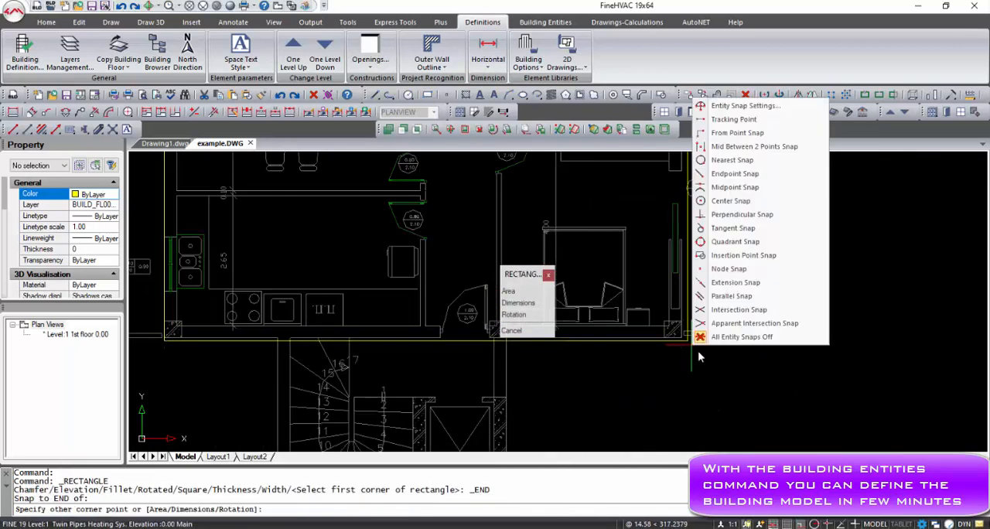
{"action": "left_click", "coordinate": [804, 178]}
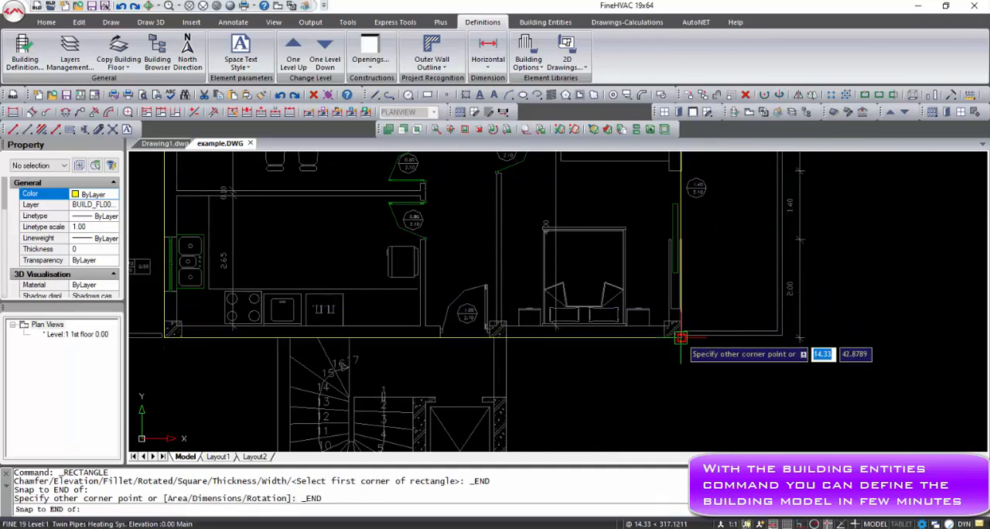
{"action": "left_click", "coordinate": [671, 333]}
{"action": "scroll", "coordinate": [526, 274], "scroll_direction": "down", "scroll_amount": 6}
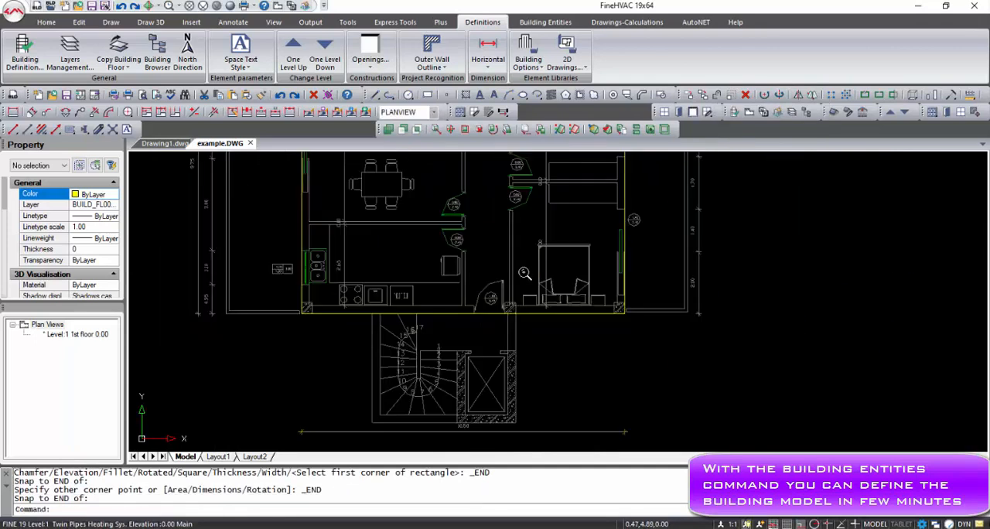
- Create straight outer walls 3.00 high and 0.20 thick from the rectangle, erase the polyline, and display the building in 3D
{"action": "middle_click_drag", "start_coordinate": [506, 252], "coordinate": [500, 289]}
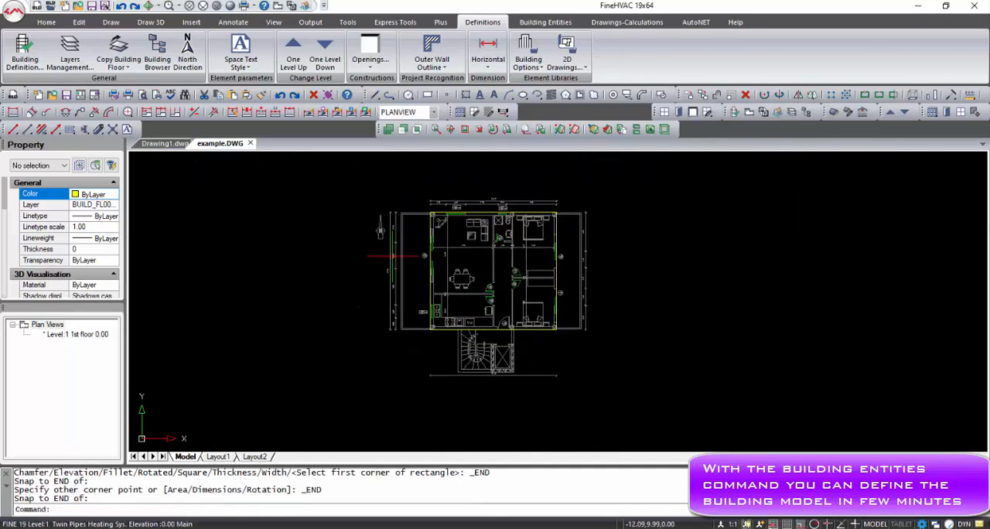
{"action": "left_click", "coordinate": [545, 21]}
{"action": "left_click", "coordinate": [17, 64]}
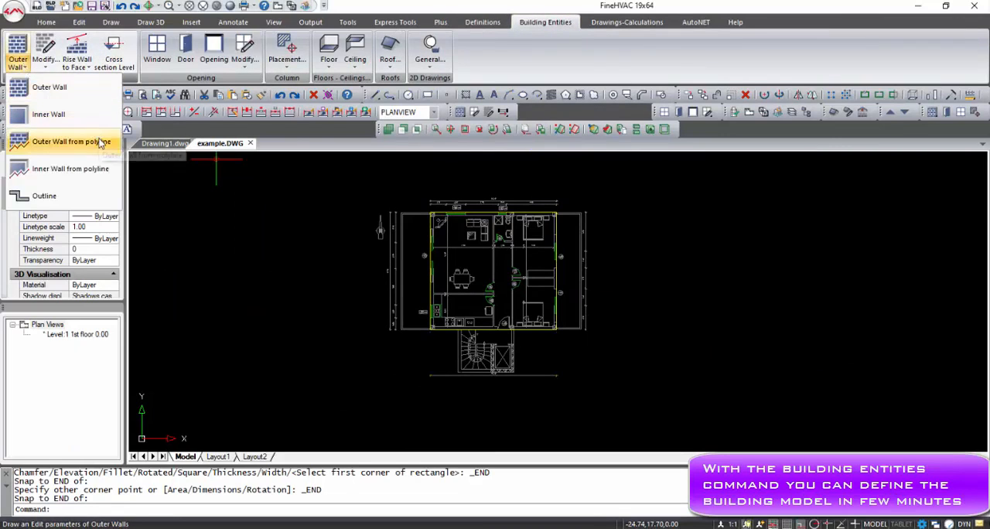
{"action": "left_click", "coordinate": [85, 141]}
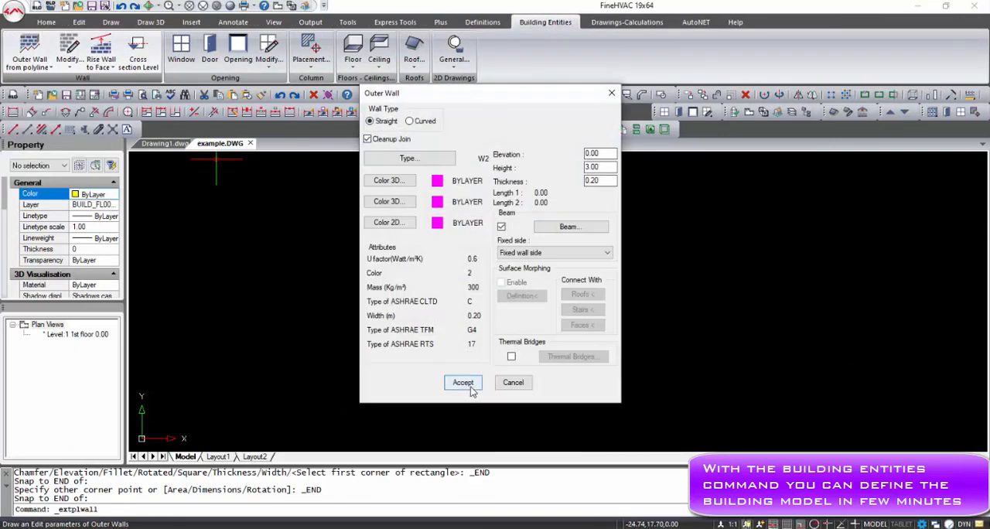
{"action": "left_click", "coordinate": [462, 382]}
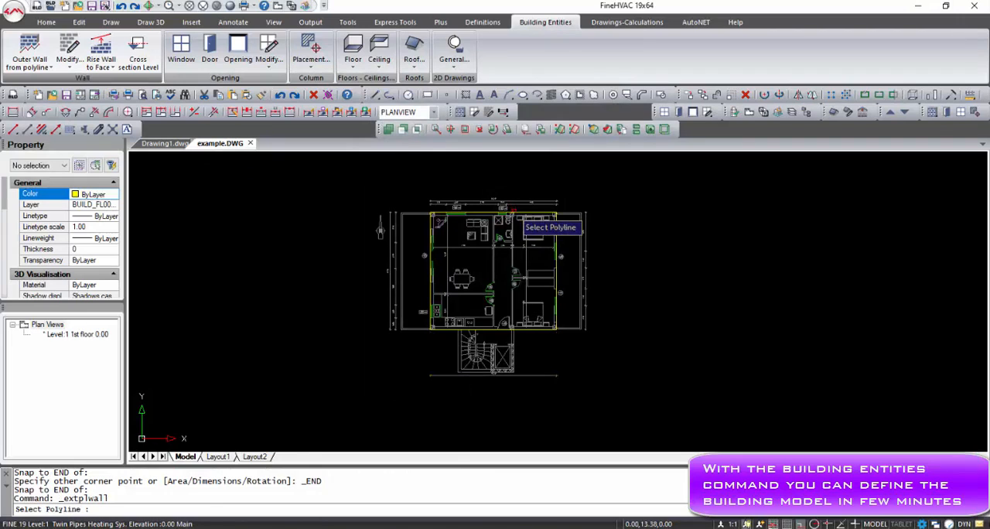
{"action": "left_click", "coordinate": [512, 221]}
{"action": "left_click", "coordinate": [523, 252]}
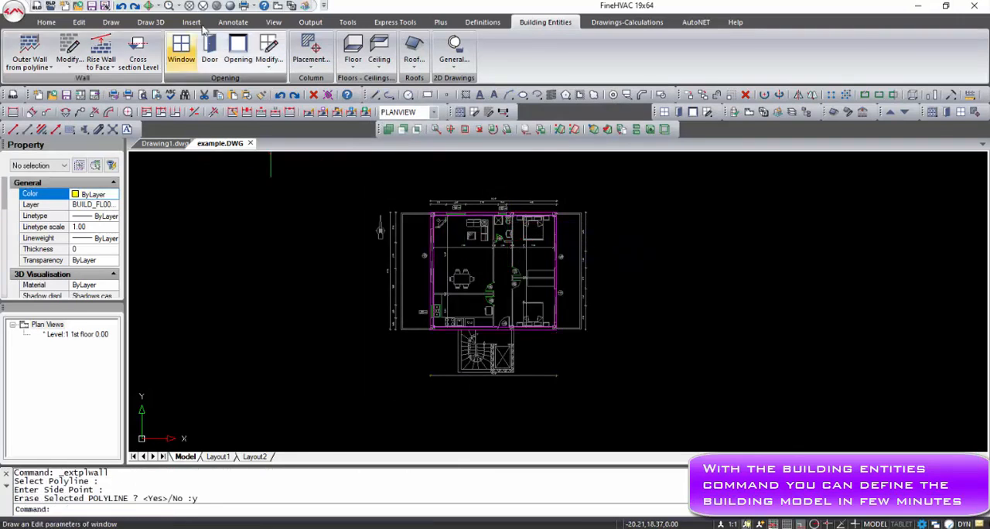
{"action": "left_click", "coordinate": [289, 6]}
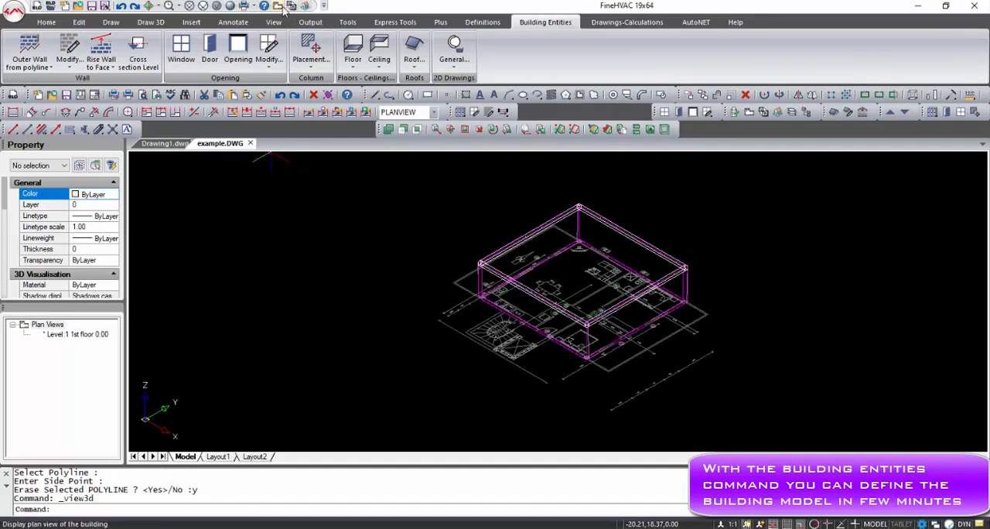
- Display the building in plan view and set up a window with height 1.20 and rise 0.80
{"action": "left_click", "coordinate": [278, 6]}
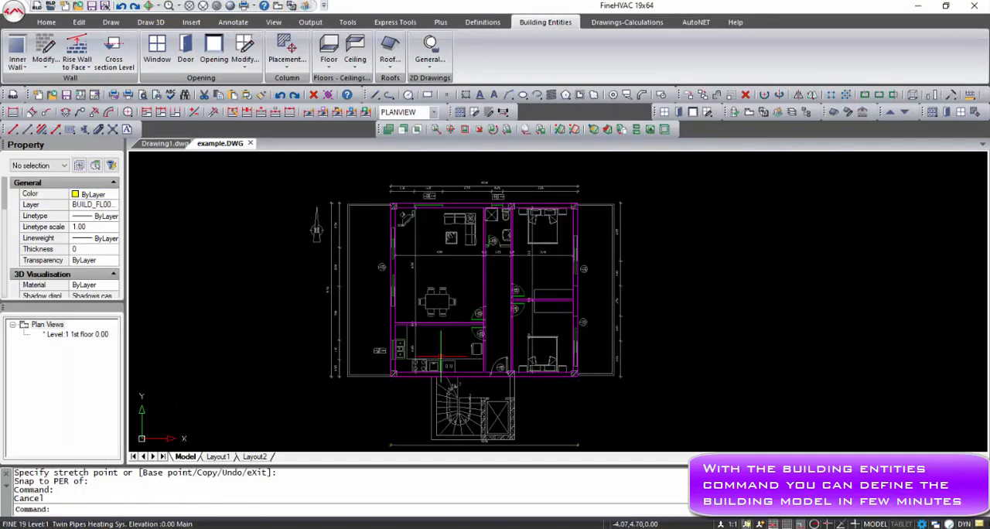
{"action": "key", "text": "Escape"}
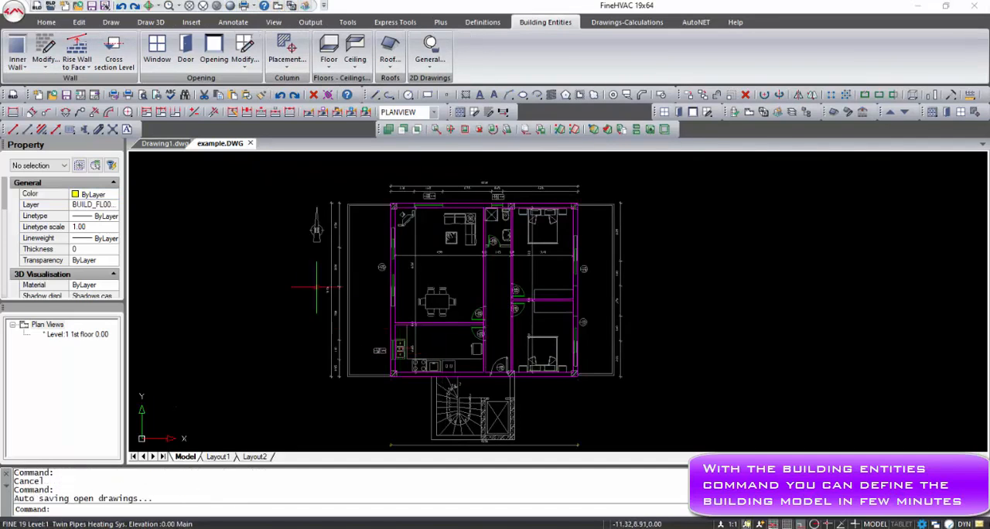
{"action": "left_click", "coordinate": [157, 52]}
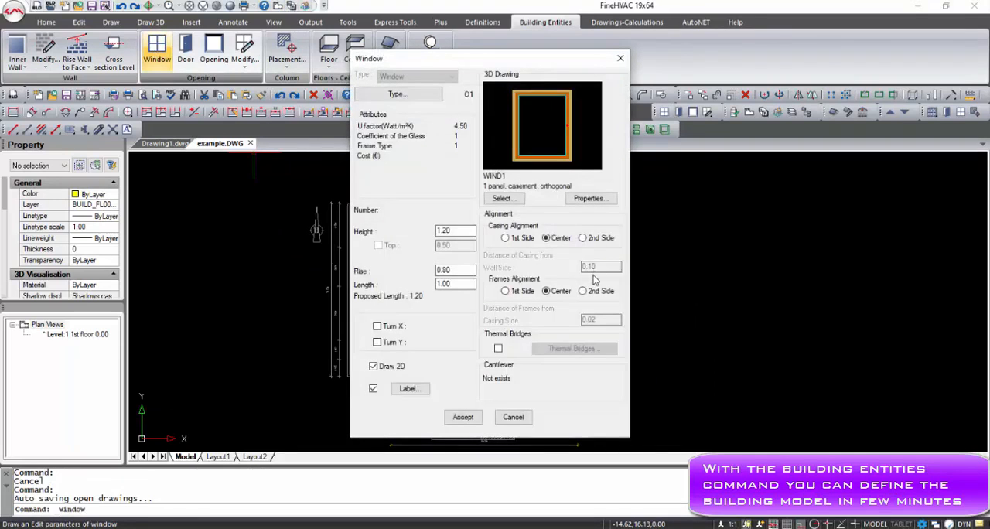
{"action": "left_click", "coordinate": [503, 199]}
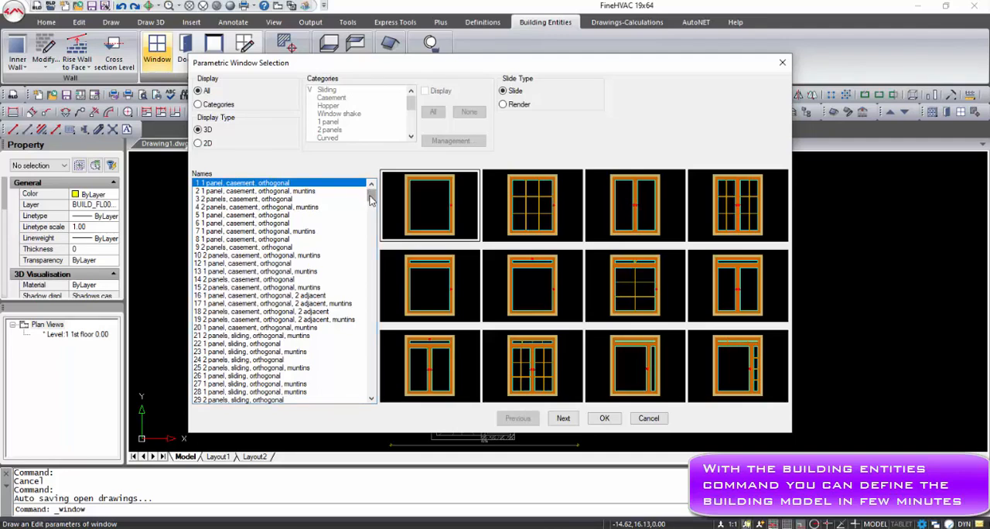
{"action": "mouse_move", "coordinate": [370, 200]}
{"action": "left_mouse_down"}
{"action": "mouse_move", "coordinate": [369, 250]}
{"action": "mouse_move", "coordinate": [371, 206]}
{"action": "left_mouse_up"}
{"action": "left_click", "coordinate": [441, 214]}
{"action": "left_click", "coordinate": [604, 418]}
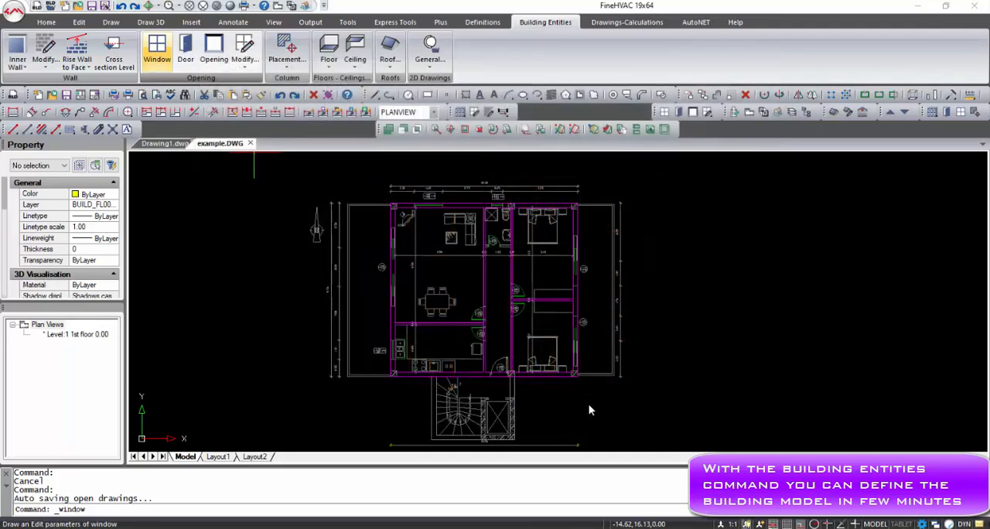
{"action": "left_click", "coordinate": [462, 417]}
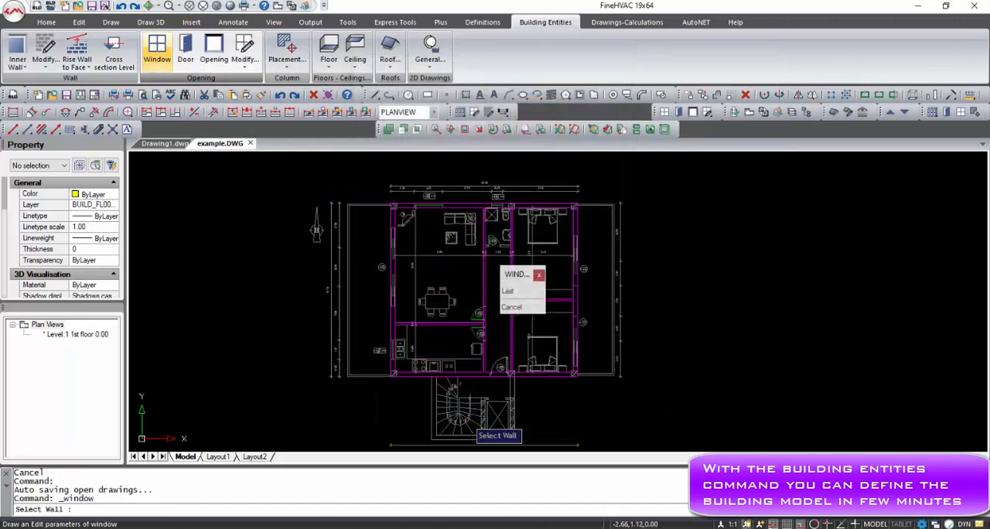
- Insert the window in the outer wall beside the kitchen sink, snapping to the endpoints of the drawn opening, and place its label outside
{"action": "scroll", "coordinate": [410, 363], "scroll_direction": "up", "scroll_amount": 4}
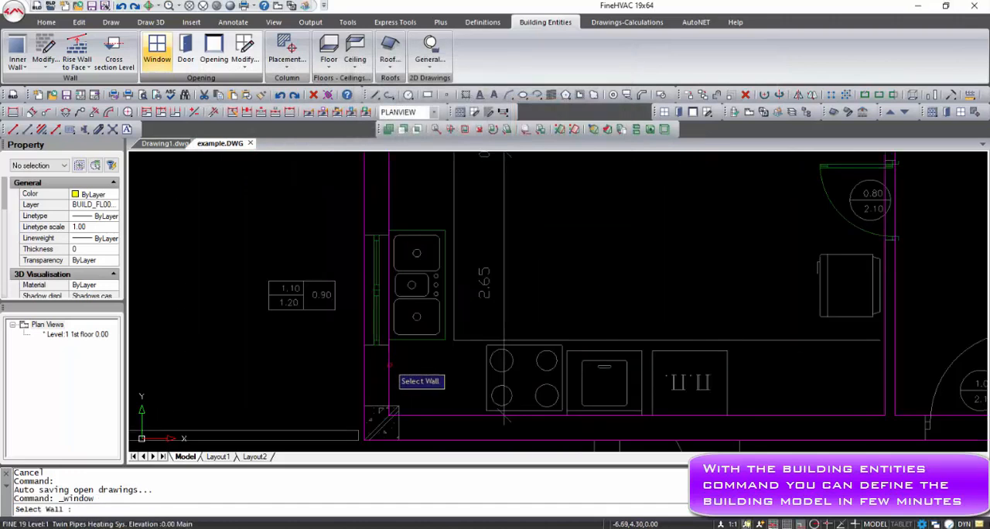
{"action": "left_click", "coordinate": [389, 363]}
{"action": "right_click", "coordinate": [386, 351], "text": "shift"}
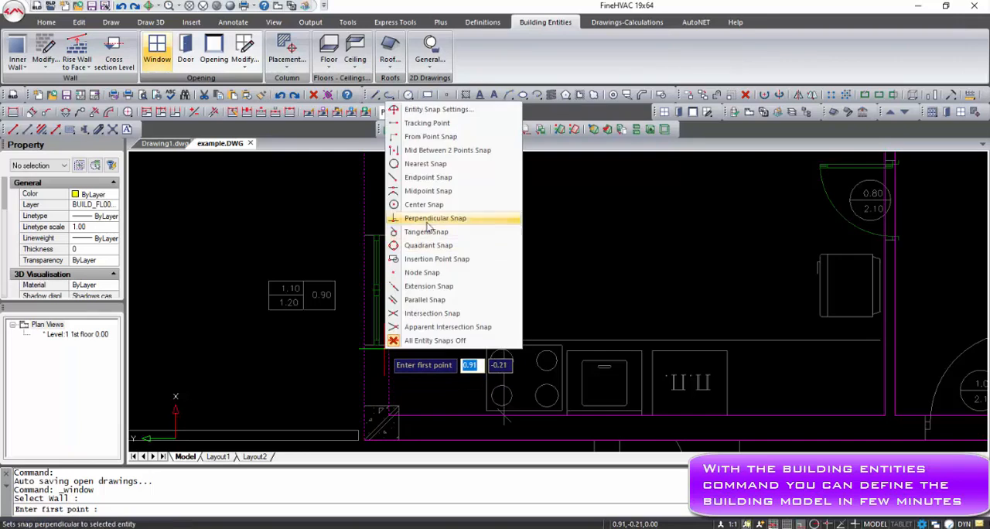
{"action": "left_click", "coordinate": [430, 188]}
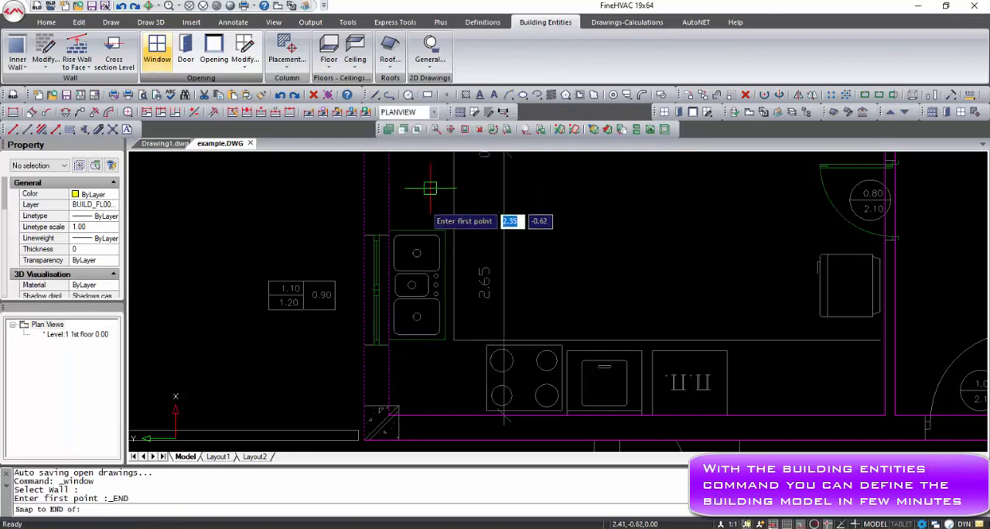
{"action": "left_click", "coordinate": [389, 344]}
{"action": "right_click", "coordinate": [396, 288], "text": "shift"}
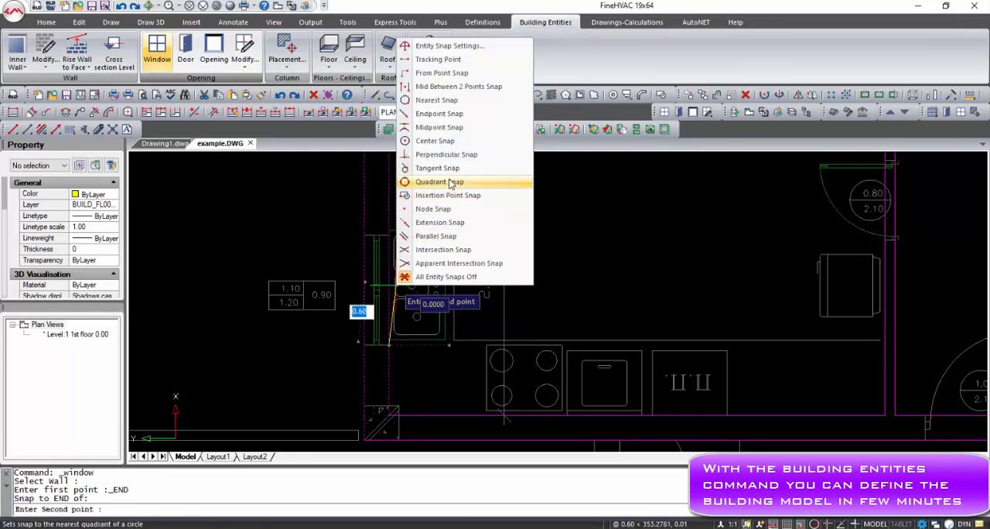
{"action": "left_click", "coordinate": [445, 114]}
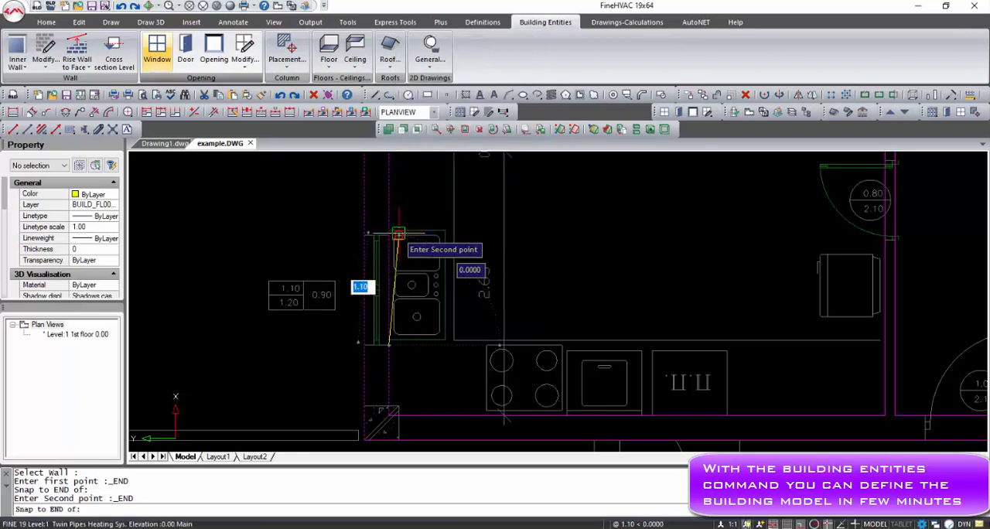
{"action": "left_click", "coordinate": [391, 235]}
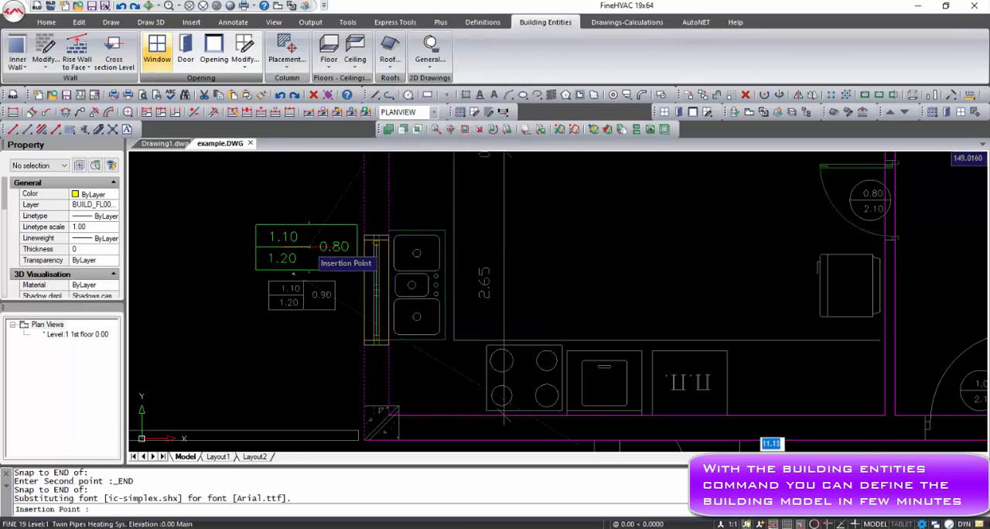
{"action": "left_click", "coordinate": [308, 246]}
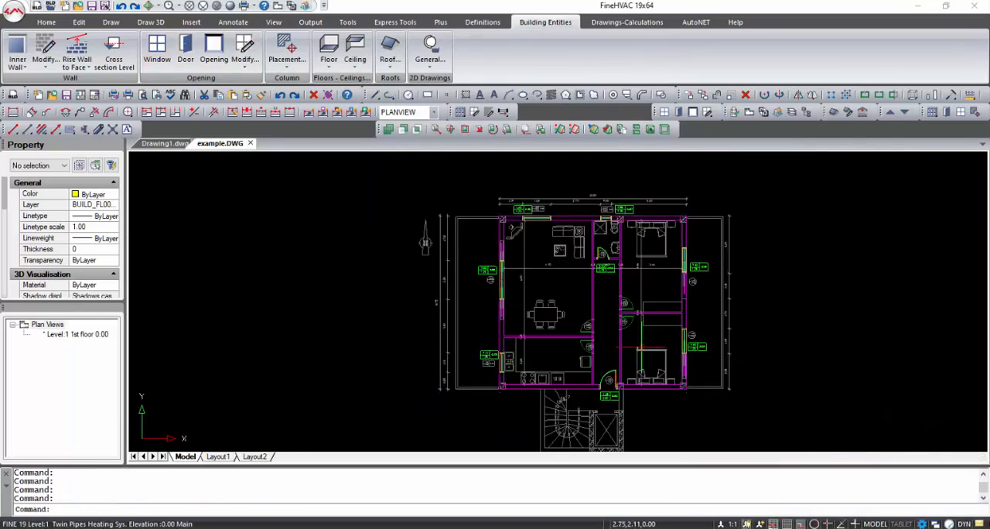
- Define the large room with the dining table as a space from an internal point and name it "Dining room"
{"action": "middle_click_drag", "start_coordinate": [724, 347], "coordinate": [669, 339]}
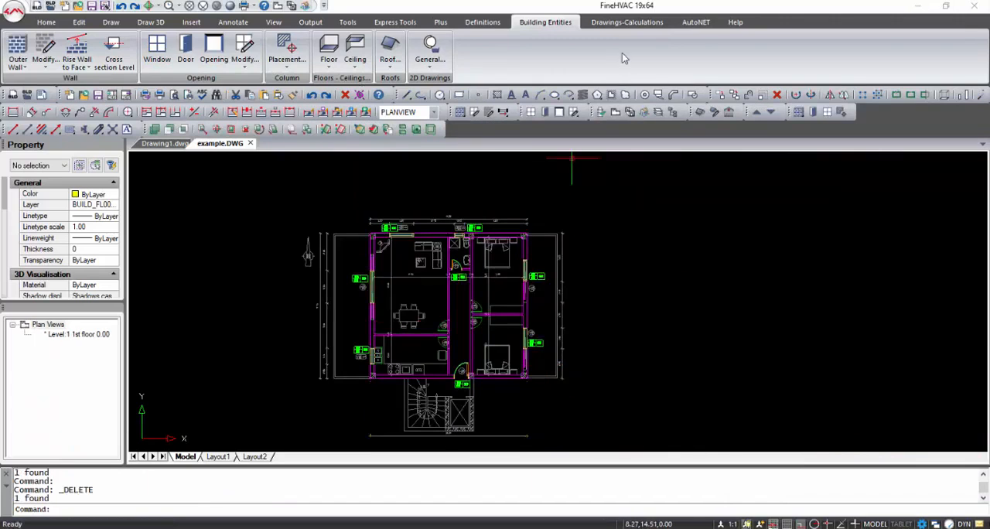
{"action": "left_click", "coordinate": [626, 23]}
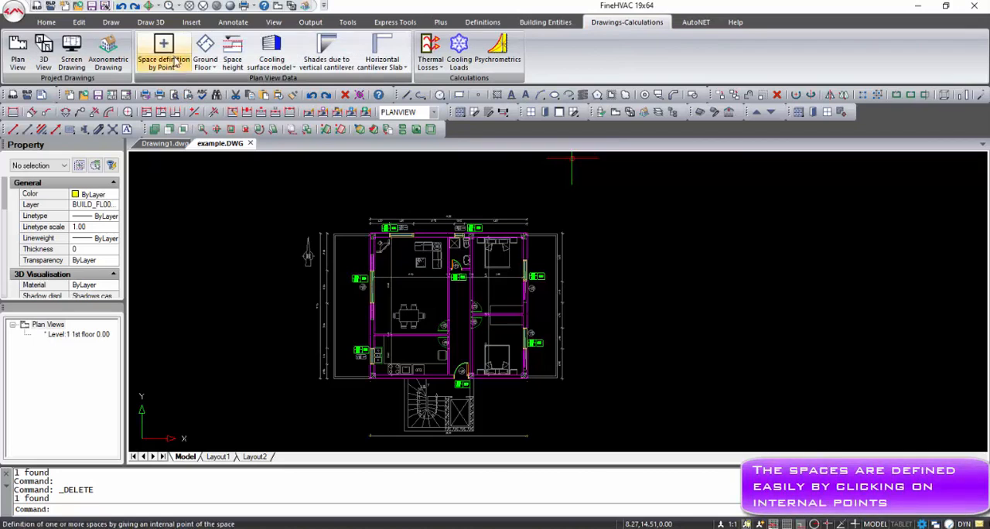
{"action": "left_click", "coordinate": [179, 65]}
{"action": "left_click", "coordinate": [190, 86]}
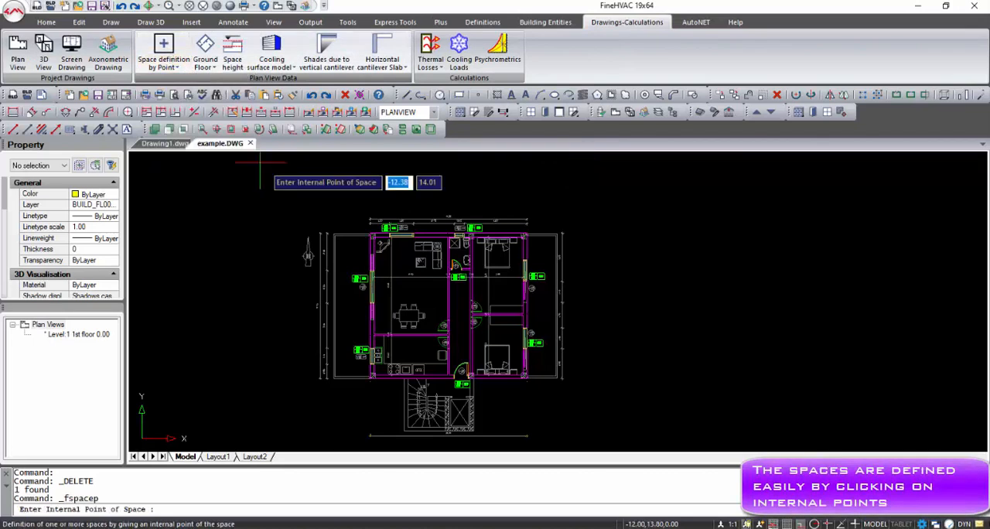
{"action": "left_click", "coordinate": [408, 292]}
{"action": "left_click", "coordinate": [396, 292]}
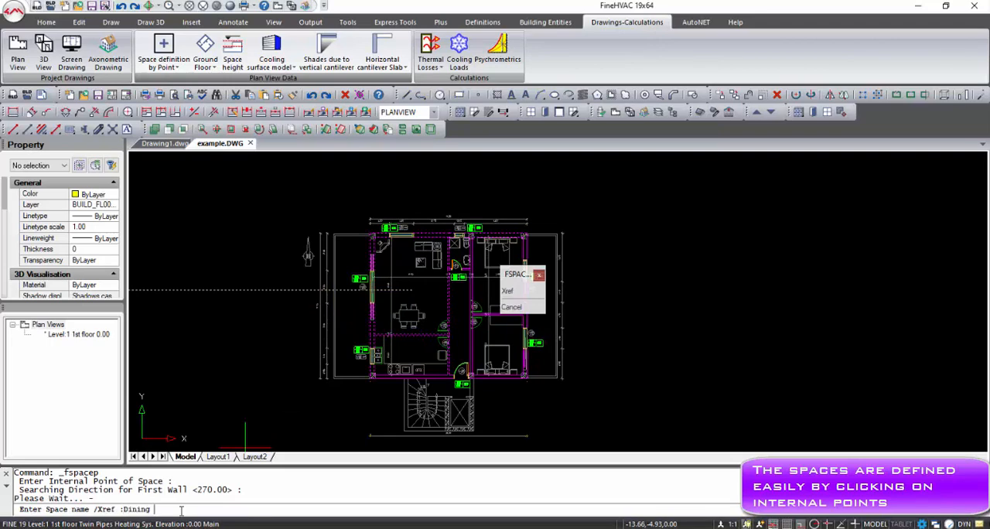
{"action": "type", "text": "Dining room"}
{"action": "key", "text": "Return"}
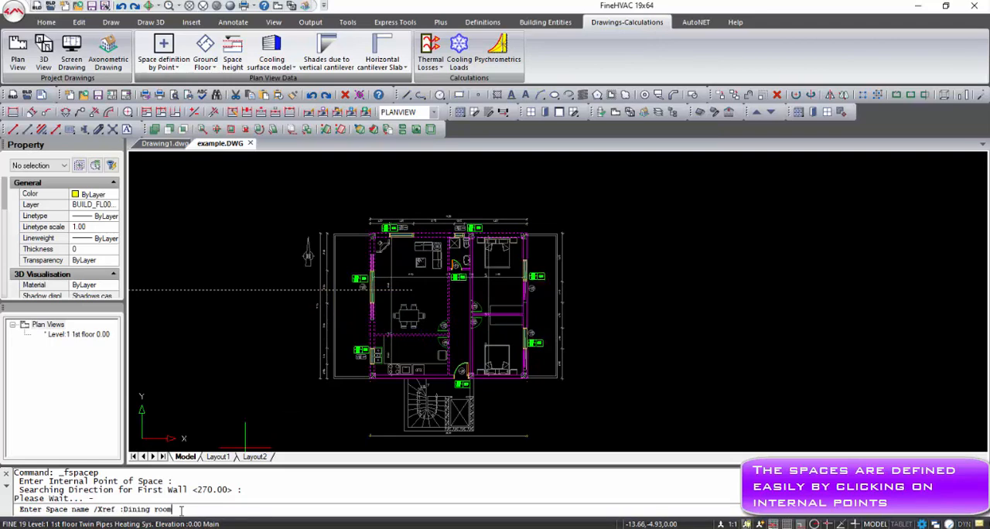
{"action": "scroll", "coordinate": [384, 308], "scroll_direction": "up", "scroll_amount": 8}
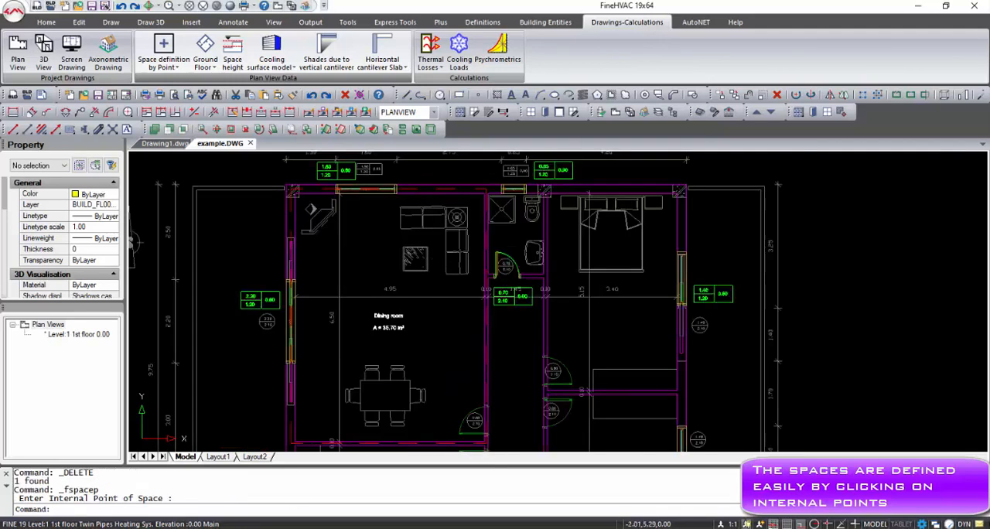
{"action": "scroll", "coordinate": [403, 343], "scroll_direction": "down", "scroll_amount": 4}
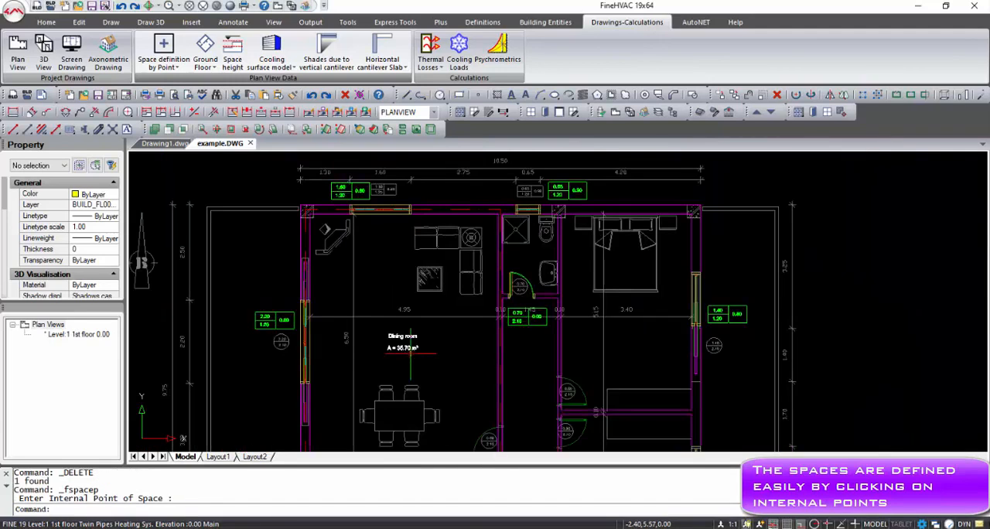
- Inspect the corridor's entry in the list of defined spaces and leave the list without making changes
{"action": "scroll", "coordinate": [411, 353], "scroll_direction": "down", "scroll_amount": 1}
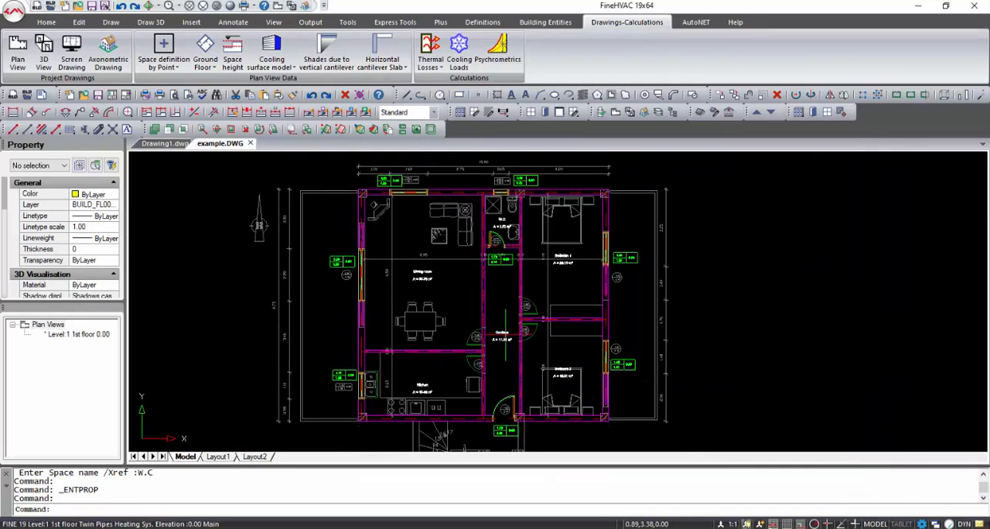
{"action": "double_click", "coordinate": [505, 334]}
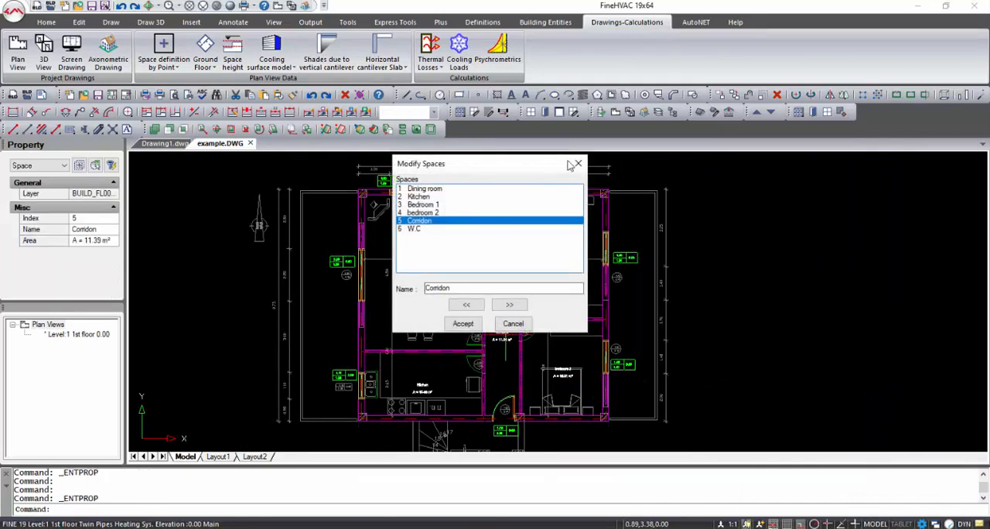
{"action": "left_click", "coordinate": [579, 165]}
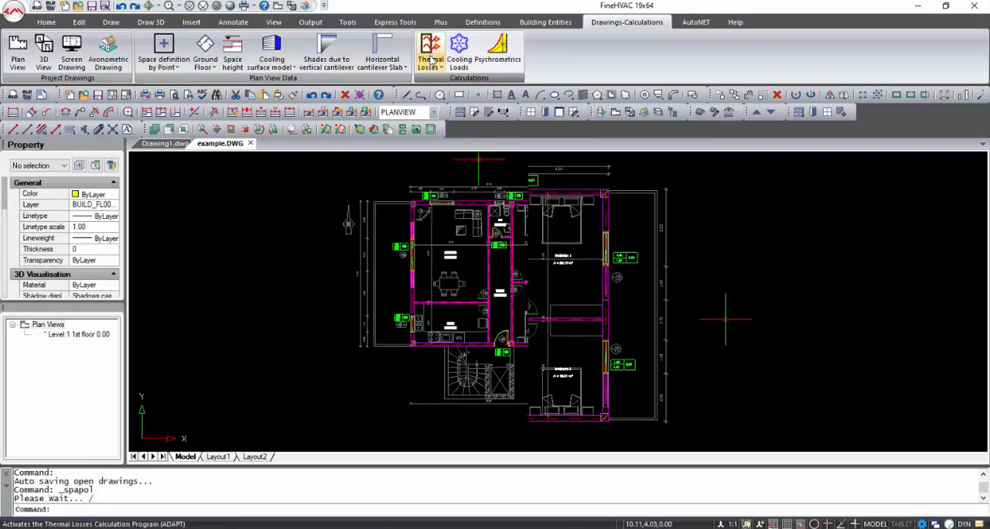
- Open the thermal losses calculation with the data updated from the drawing, and save the project changes
{"action": "left_click", "coordinate": [433, 62]}
{"action": "left_click", "coordinate": [446, 84]}
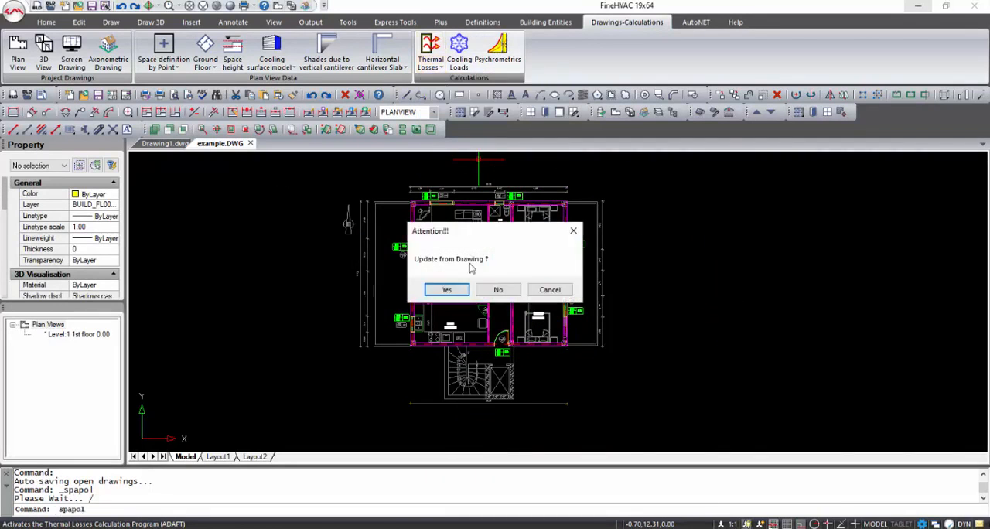
{"action": "left_click", "coordinate": [446, 290]}
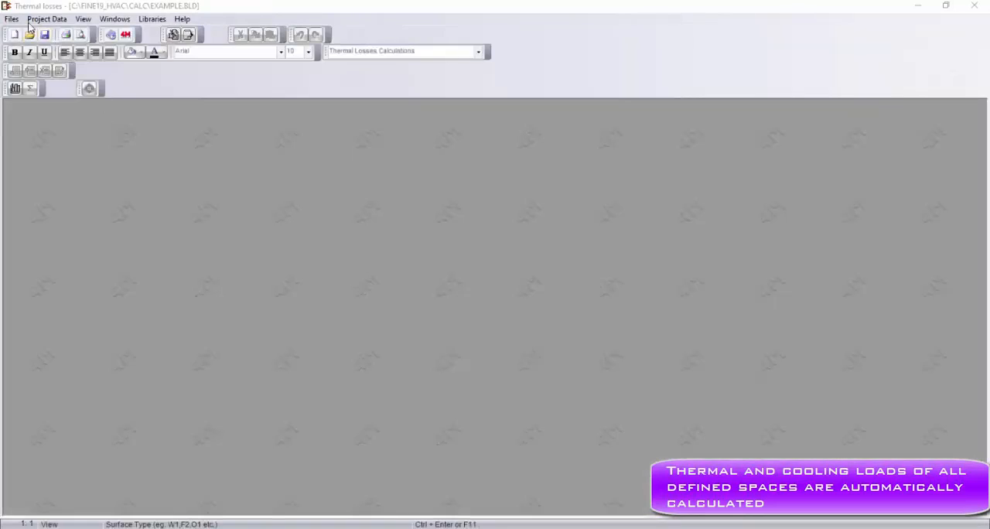
{"action": "left_click", "coordinate": [12, 18]}
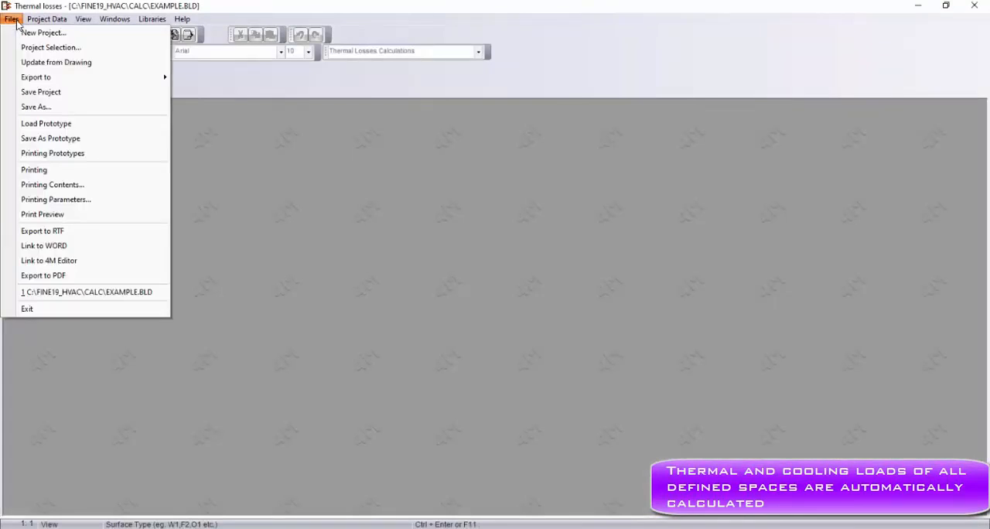
{"action": "left_click", "coordinate": [48, 48]}
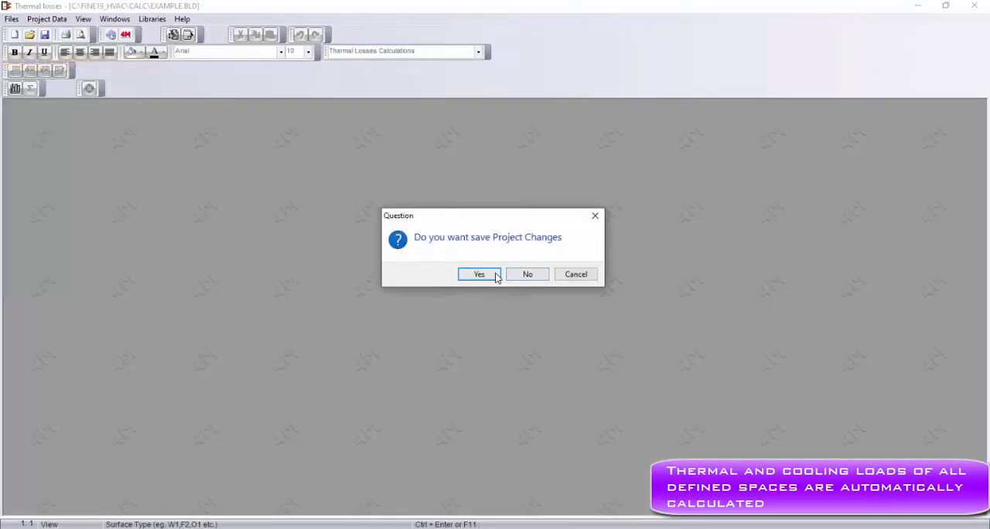
{"action": "left_click", "coordinate": [479, 273]}
{"action": "left_click", "coordinate": [522, 277]}
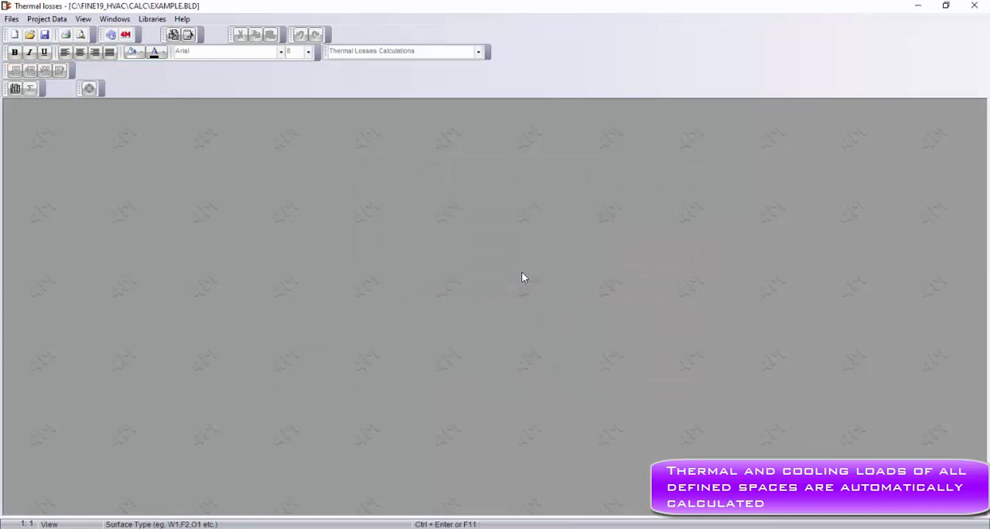
- Open the Thermal Losses Calculation Sheet and widen the spaces list to show each room's losses
{"action": "left_click", "coordinate": [130, 24]}
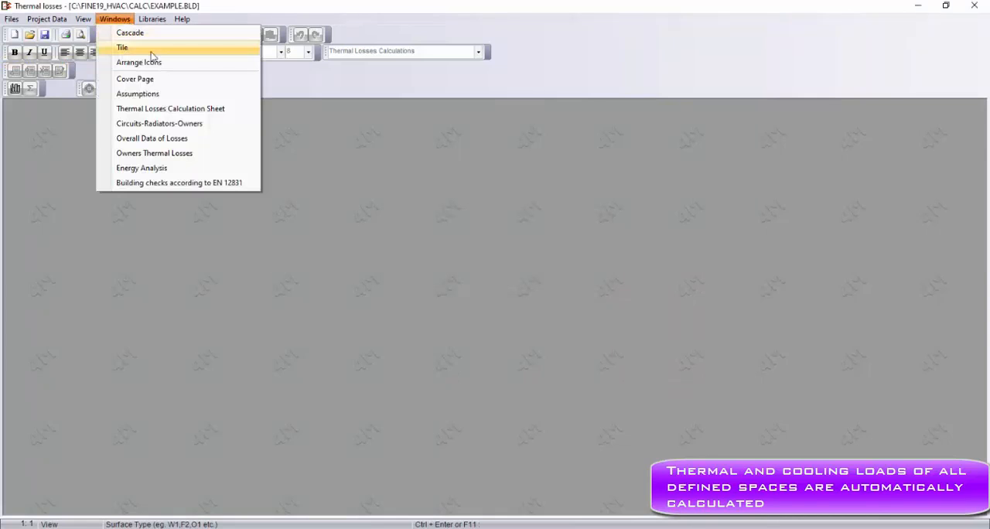
{"action": "left_click", "coordinate": [174, 110]}
{"action": "left_click", "coordinate": [626, 112]}
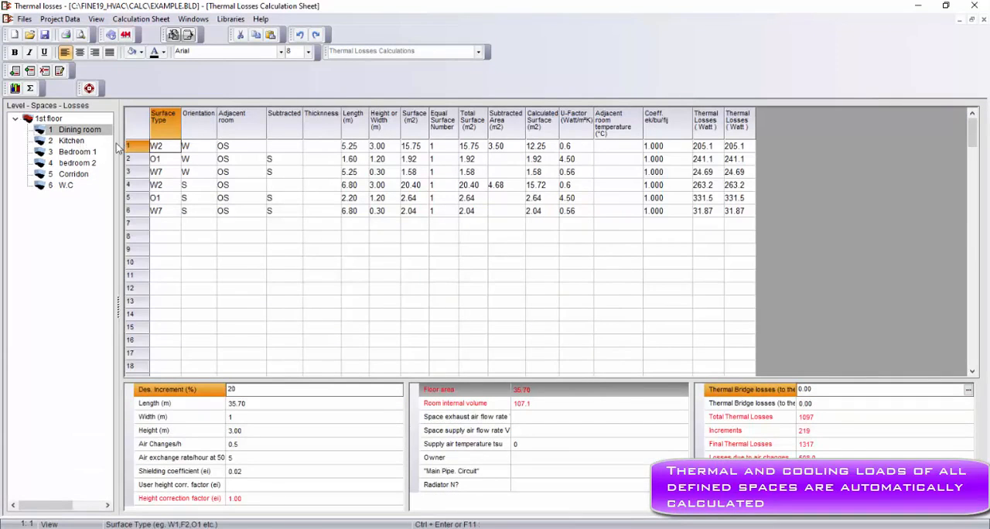
{"action": "left_click_drag", "start_coordinate": [119, 147], "coordinate": [159, 147]}
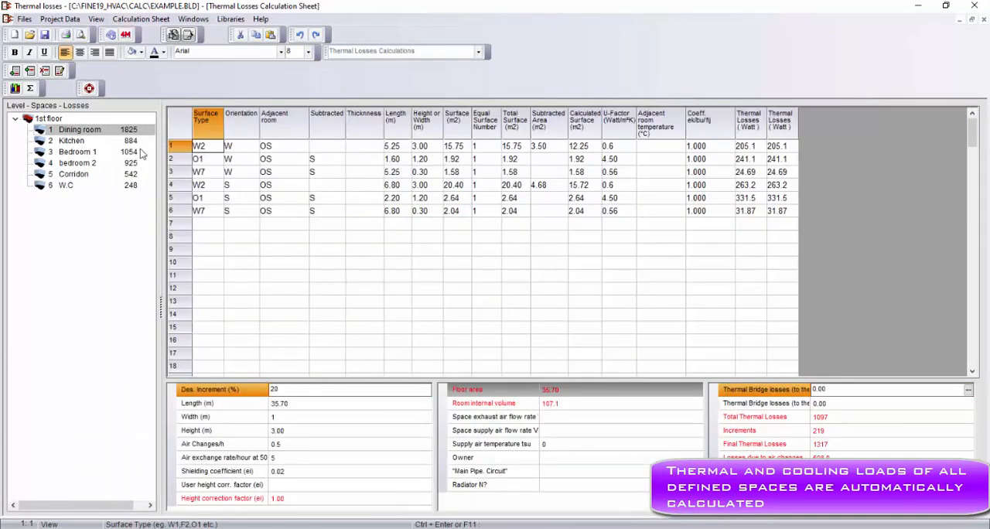
- Review the calculation sheets of Bedroom 1, the kitchen, bedroom 2, the corridor and the W.C
{"action": "left_click", "coordinate": [135, 153]}
{"action": "left_click", "coordinate": [131, 141]}
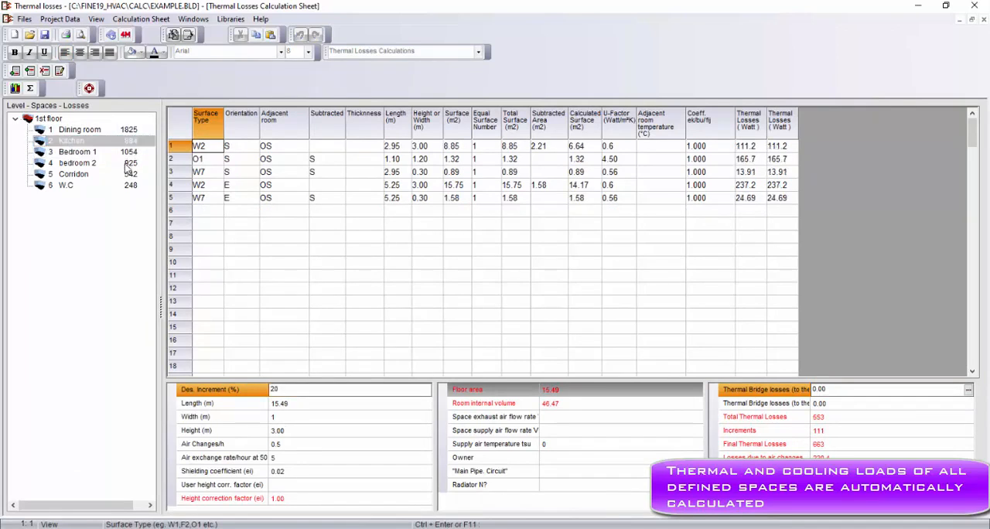
{"action": "left_click", "coordinate": [125, 164]}
{"action": "left_click", "coordinate": [129, 175]}
{"action": "left_click", "coordinate": [130, 187]}
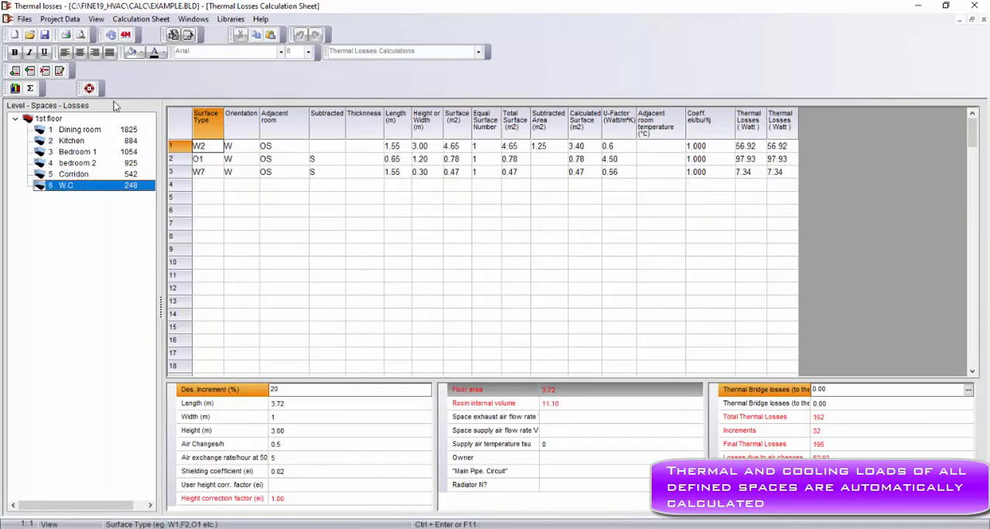
- Review the project's structural elements: outer walls, inner walls, roofs, floors and openings, then leave the library without changes
{"action": "left_click", "coordinate": [59, 20]}
{"action": "left_click", "coordinate": [90, 65]}
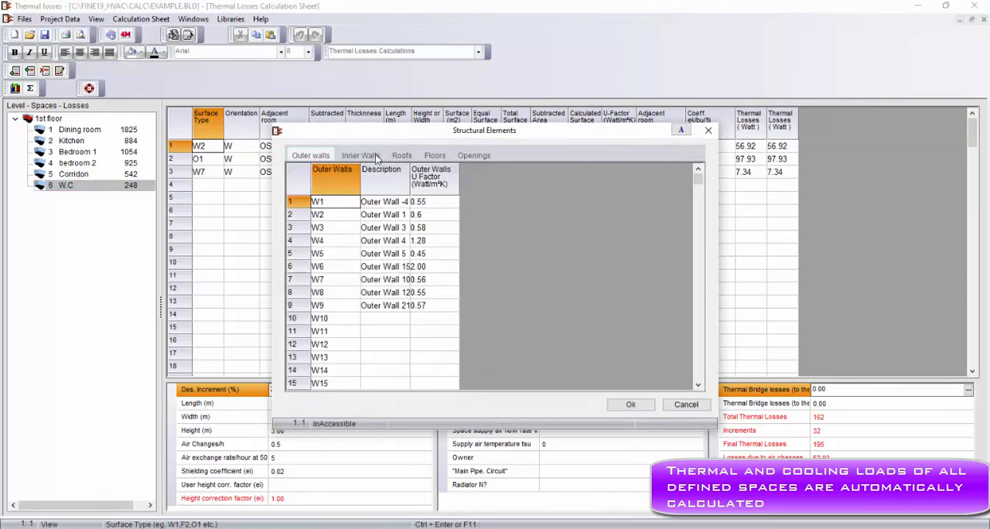
{"action": "left_click", "coordinate": [376, 156]}
{"action": "left_click", "coordinate": [400, 156]}
{"action": "left_click", "coordinate": [436, 157]}
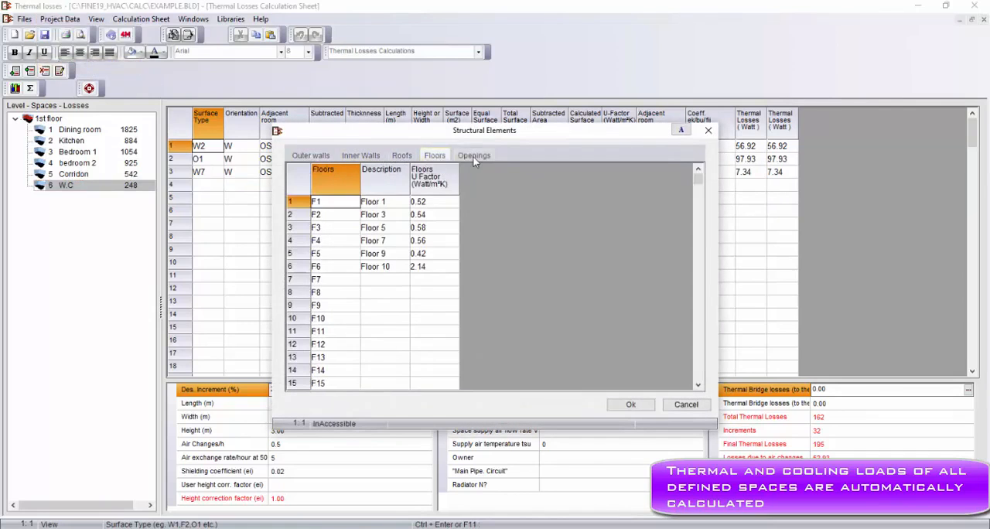
{"action": "left_click", "coordinate": [473, 156]}
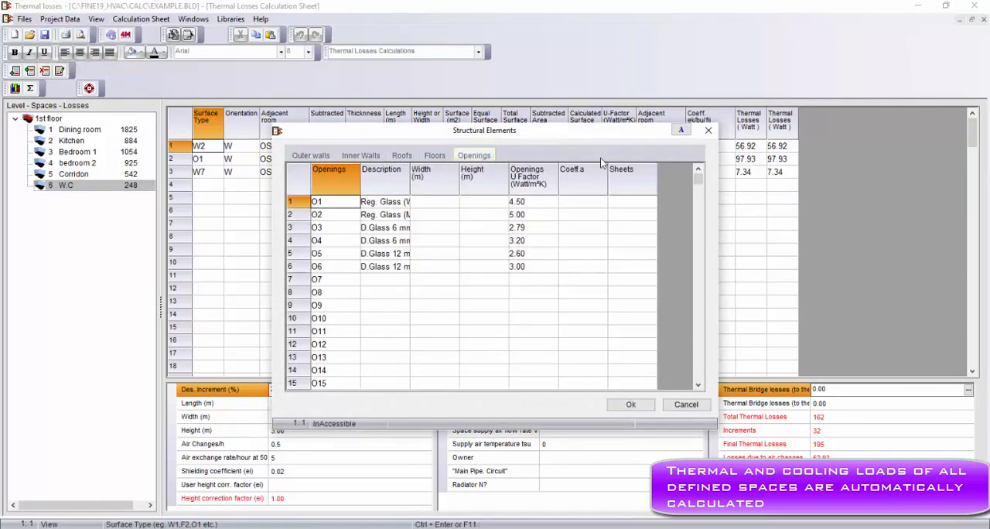
{"action": "left_click", "coordinate": [708, 130]}
- Choose EN 12831 as the calculation method in the building parameters, check the DIN77-83 and EN 12831 settings, and accept them
{"action": "left_click", "coordinate": [48, 18]}
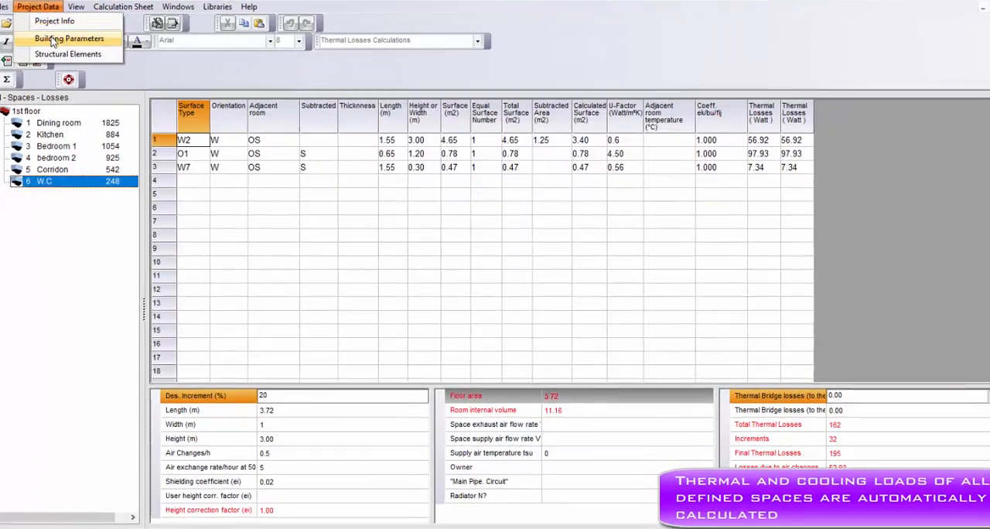
{"action": "left_click", "coordinate": [53, 39]}
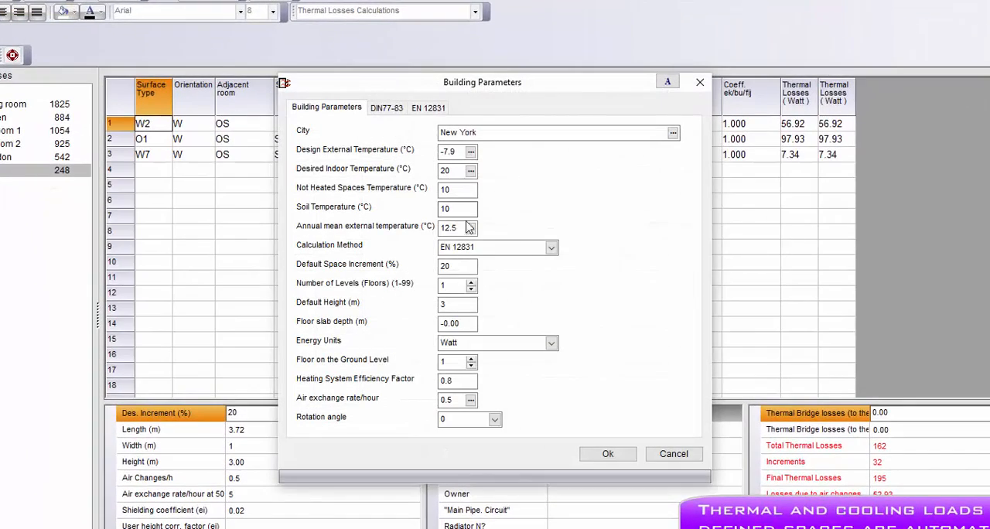
{"action": "left_click", "coordinate": [551, 246]}
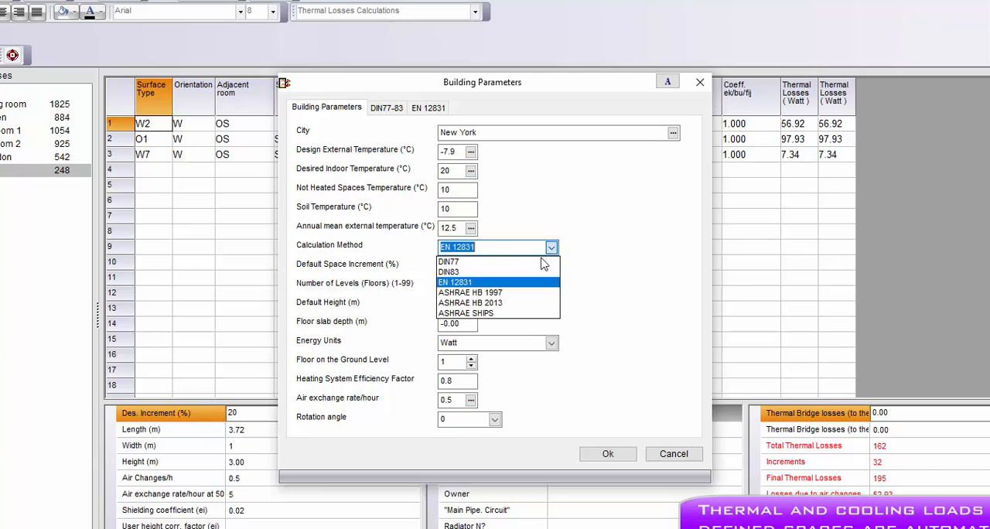
{"action": "left_click", "coordinate": [510, 283]}
{"action": "left_click", "coordinate": [391, 112]}
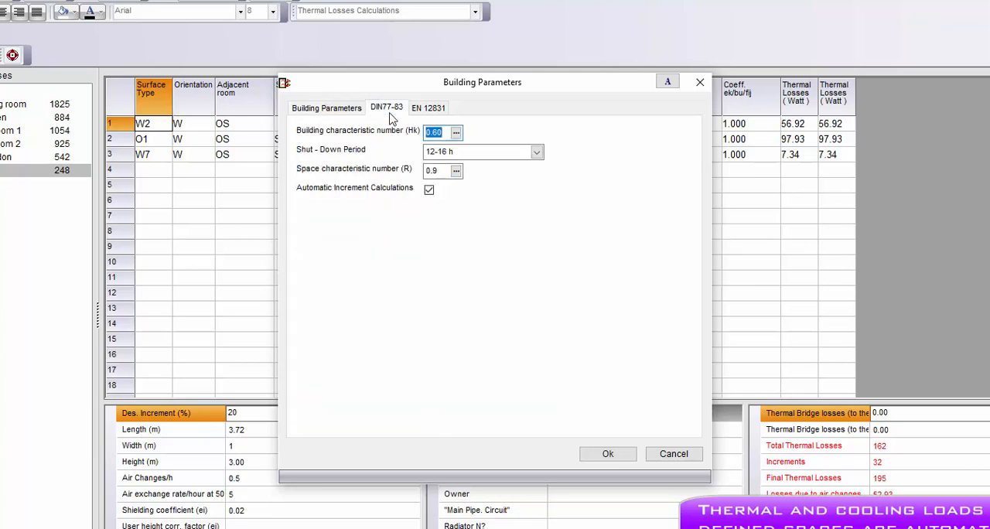
{"action": "left_click", "coordinate": [429, 112]}
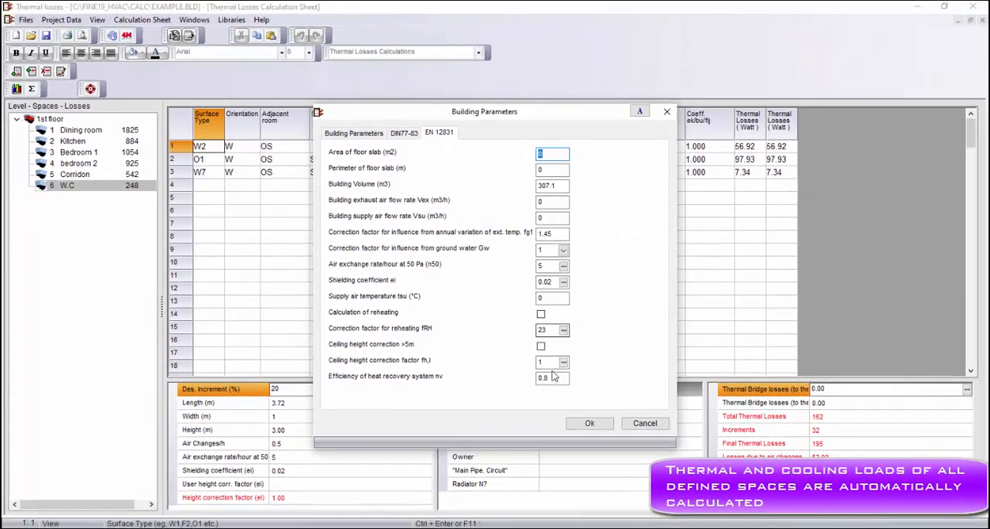
{"action": "left_click", "coordinate": [589, 424]}
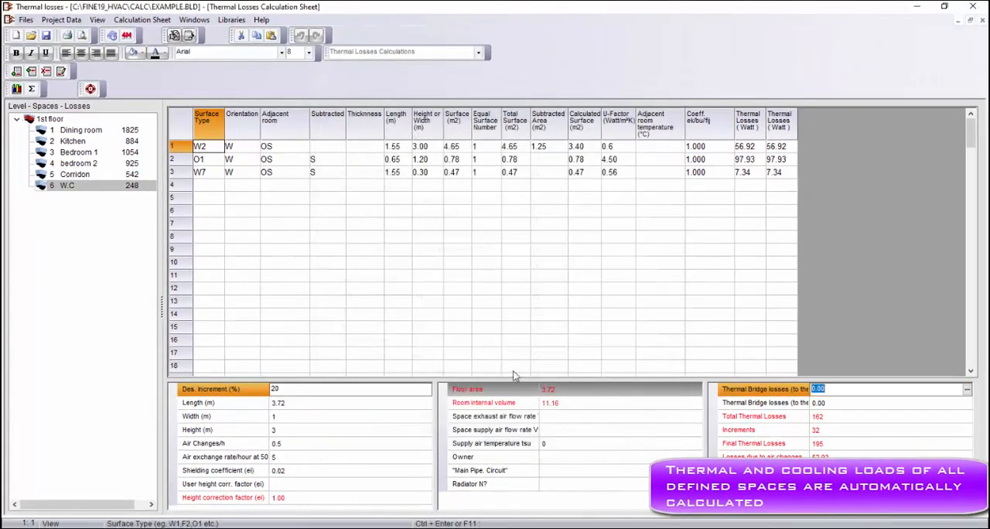
- Save the thermal losses project and close the calculation to return to the example drawing
{"action": "left_click", "coordinate": [26, 20]}
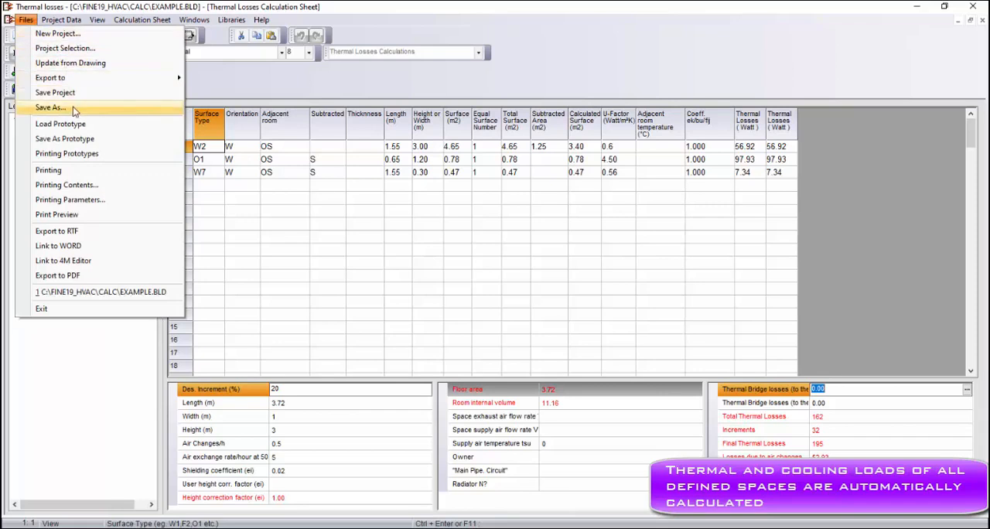
{"action": "left_click", "coordinate": [54, 92]}
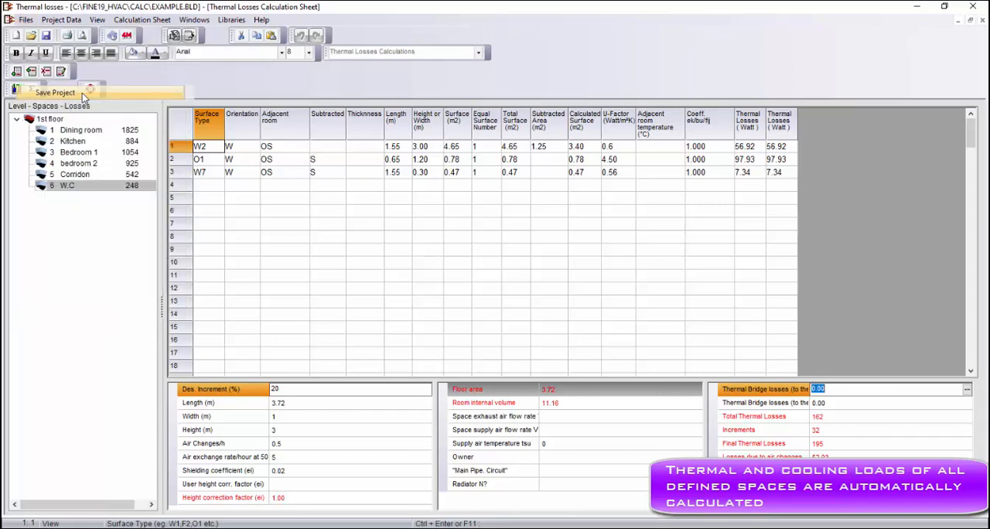
{"action": "left_click", "coordinate": [982, 5]}
{"action": "left_click", "coordinate": [477, 274]}
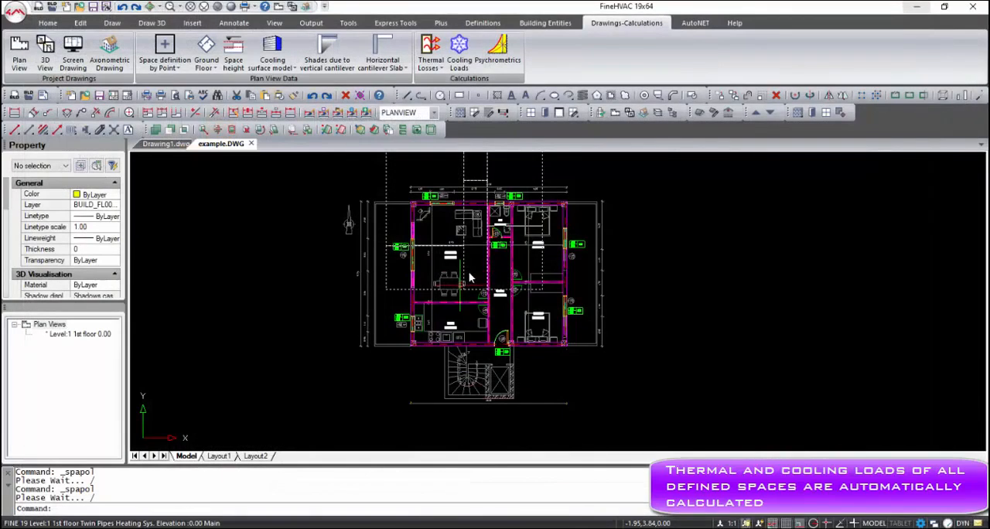
- Update the space labels in the floor plan from the thermal losses results and check the Dining room's label
{"action": "left_click", "coordinate": [439, 69]}
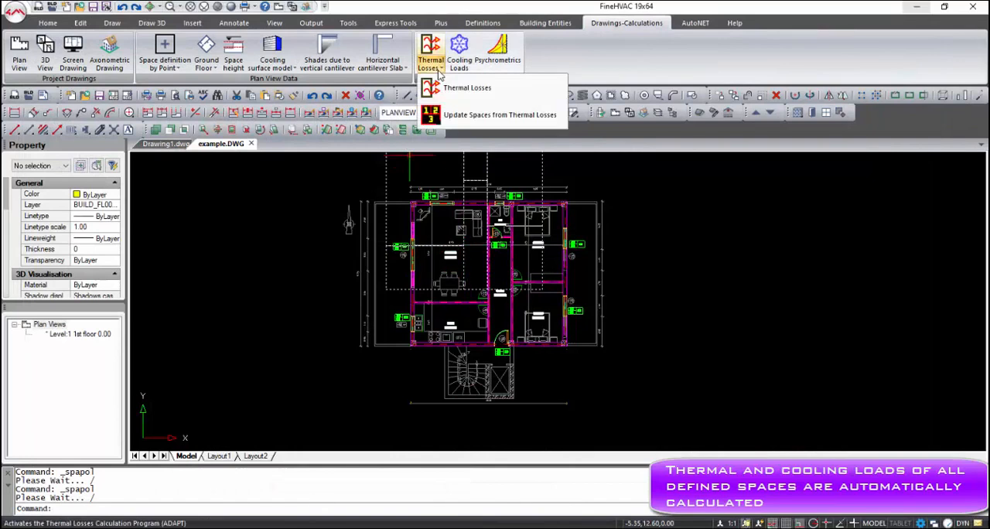
{"action": "left_click", "coordinate": [464, 114]}
{"action": "scroll", "coordinate": [450, 268], "scroll_direction": "up", "scroll_amount": 5}
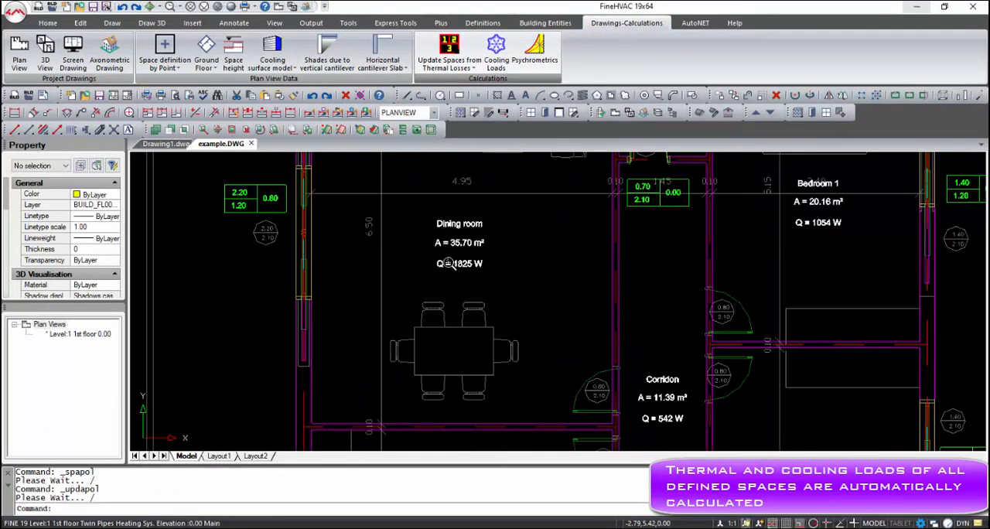
{"action": "scroll", "coordinate": [564, 247], "scroll_direction": "down", "scroll_amount": 5}
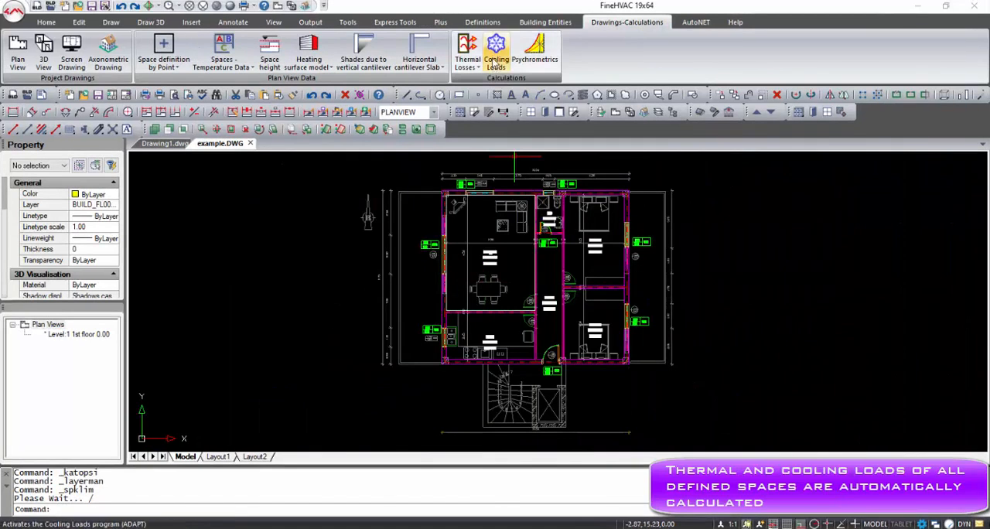
- Open the Cooling Loads calculation for the project and maximize its Calculation Sheet
{"action": "left_click", "coordinate": [495, 48]}
{"action": "left_click", "coordinate": [447, 291]}
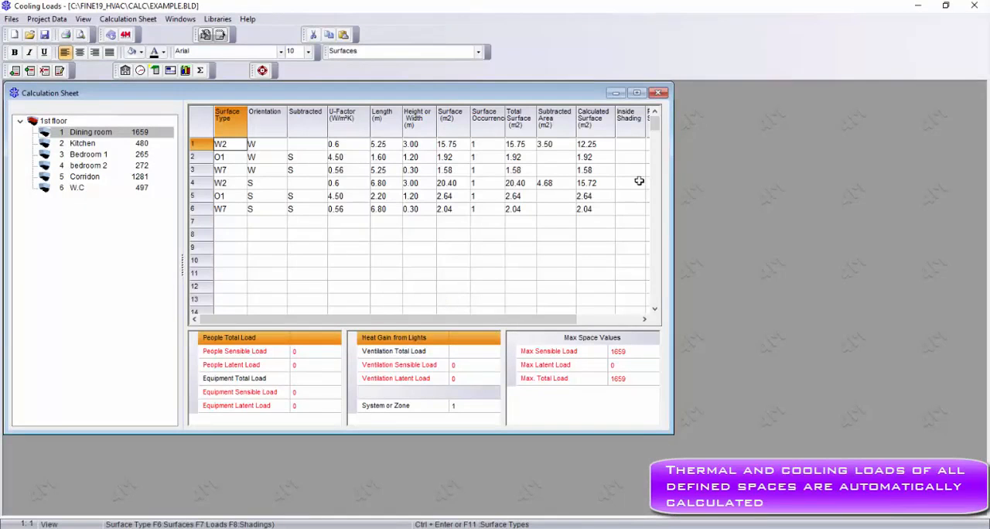
{"action": "left_click", "coordinate": [636, 93]}
- Update the cooling loads project from the drawing and recalculate the loads of all spaces
{"action": "left_click", "coordinate": [23, 19]}
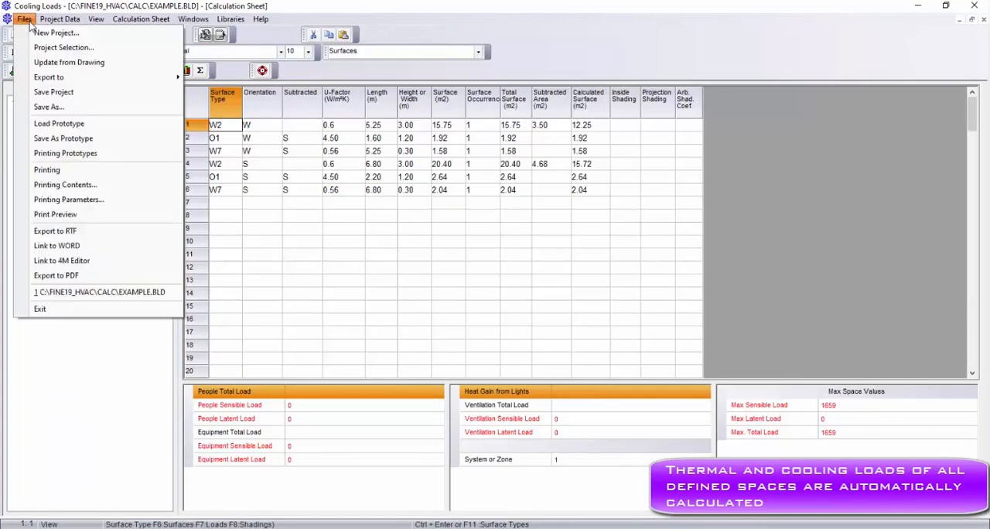
{"action": "left_click", "coordinate": [66, 63]}
{"action": "left_click", "coordinate": [481, 272]}
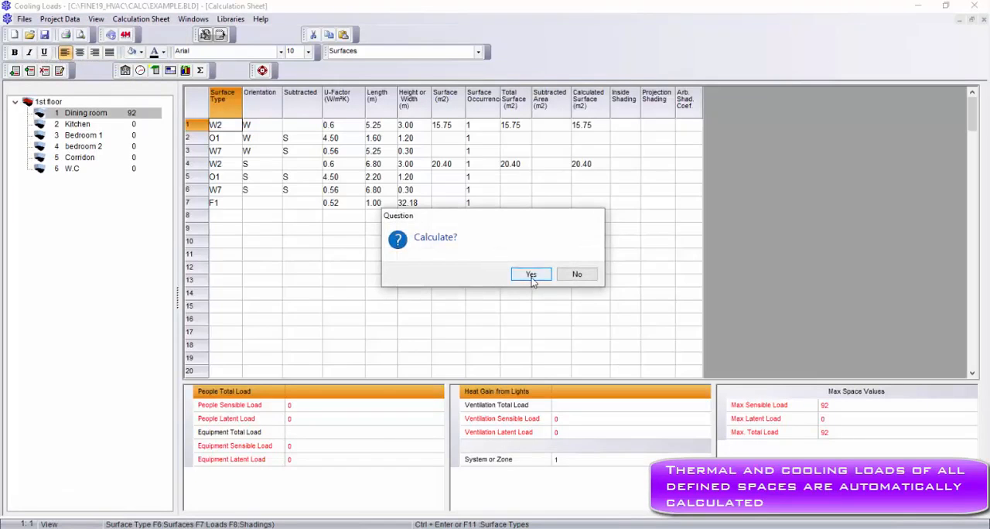
{"action": "left_click", "coordinate": [530, 275]}
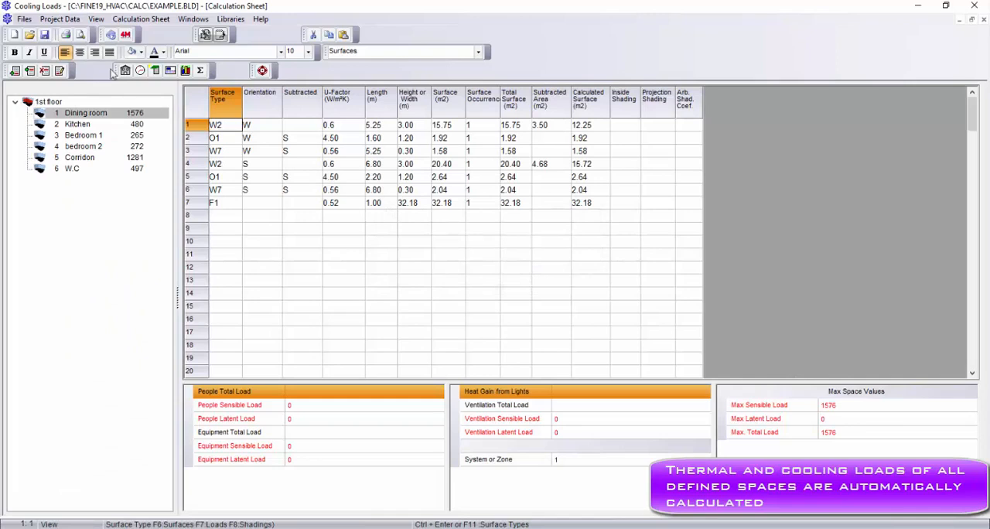
- Export the total loads to Systems - Psychrometry and close the Cooling Loads calculation
{"action": "left_click", "coordinate": [26, 19]}
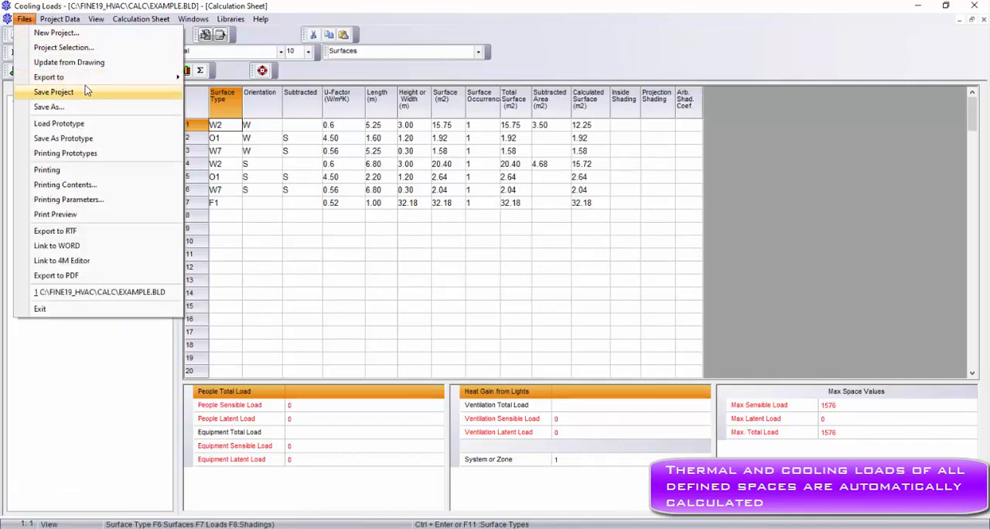
{"action": "mouse_move", "coordinate": [178, 81]}
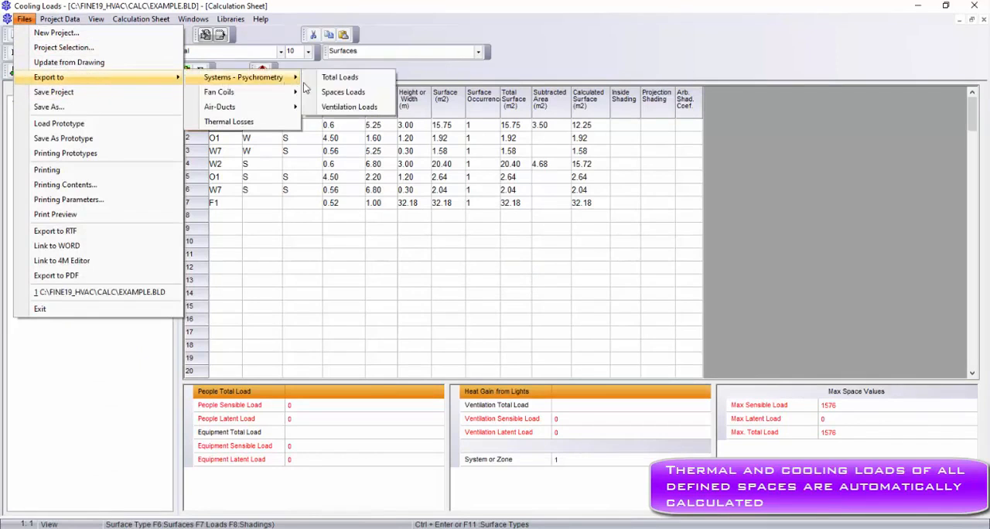
{"action": "left_click", "coordinate": [340, 77]}
{"action": "left_click", "coordinate": [508, 313]}
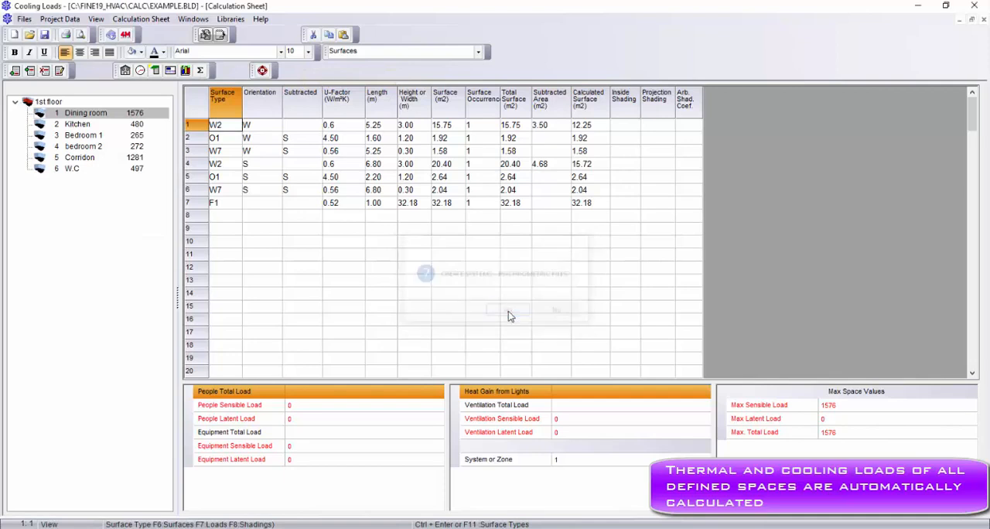
{"action": "left_click", "coordinate": [980, 4]}
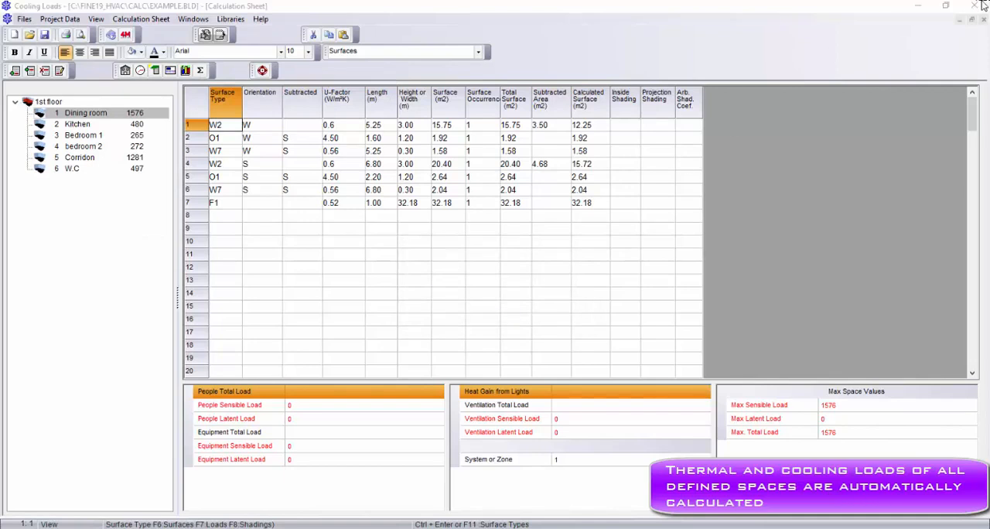
{"action": "left_click", "coordinate": [483, 275]}
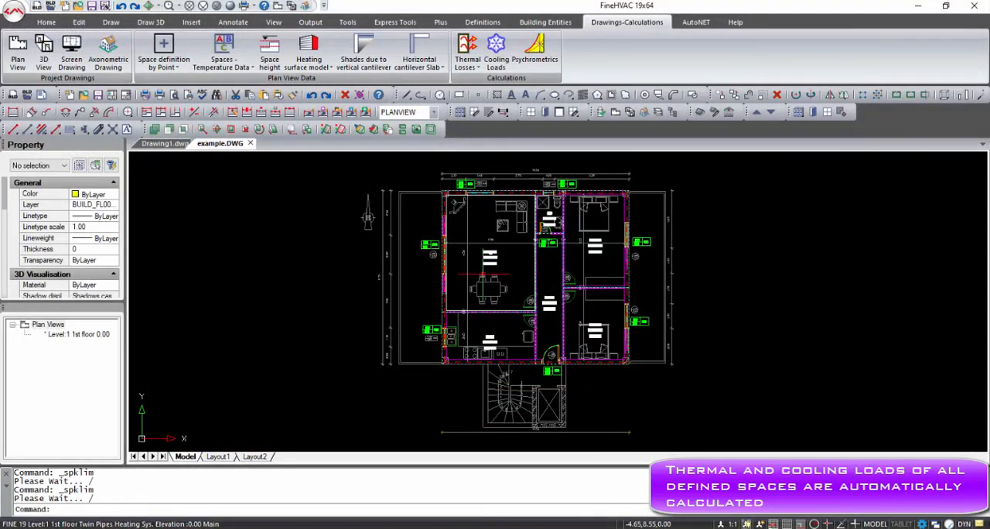
- Open the Psychrometrics calculation and import the cooling data into the project
{"action": "left_click", "coordinate": [550, 51]}
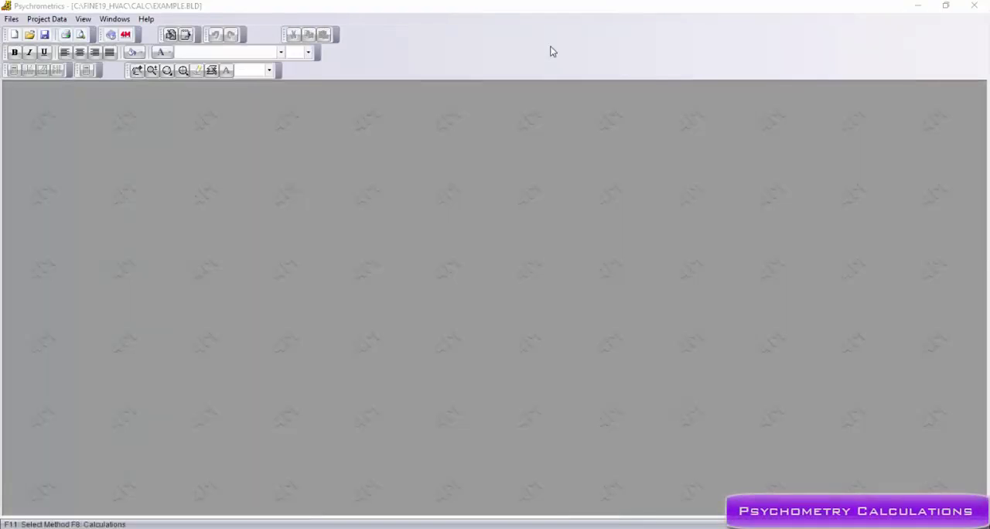
{"action": "left_click", "coordinate": [11, 19]}
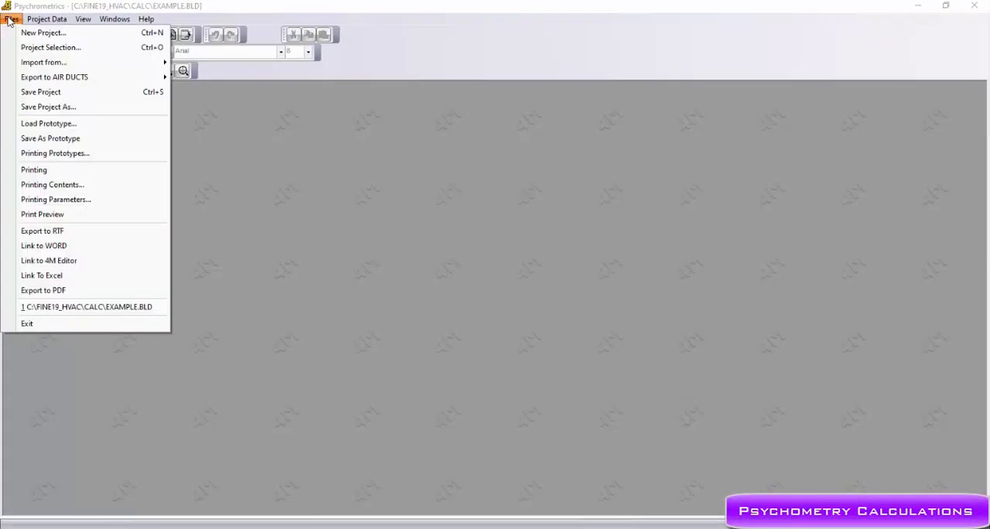
{"action": "mouse_move", "coordinate": [68, 64]}
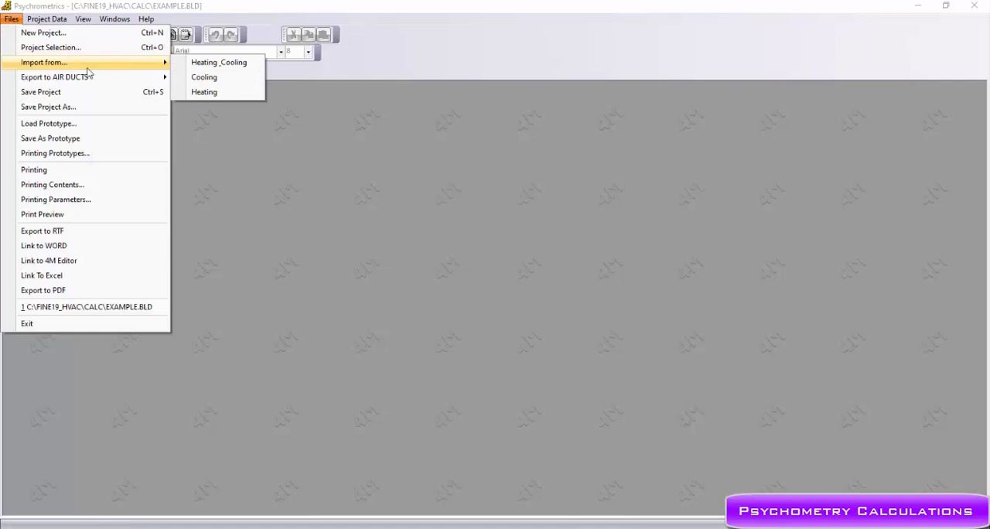
{"action": "left_click", "coordinate": [204, 77]}
{"action": "left_click", "coordinate": [507, 312]}
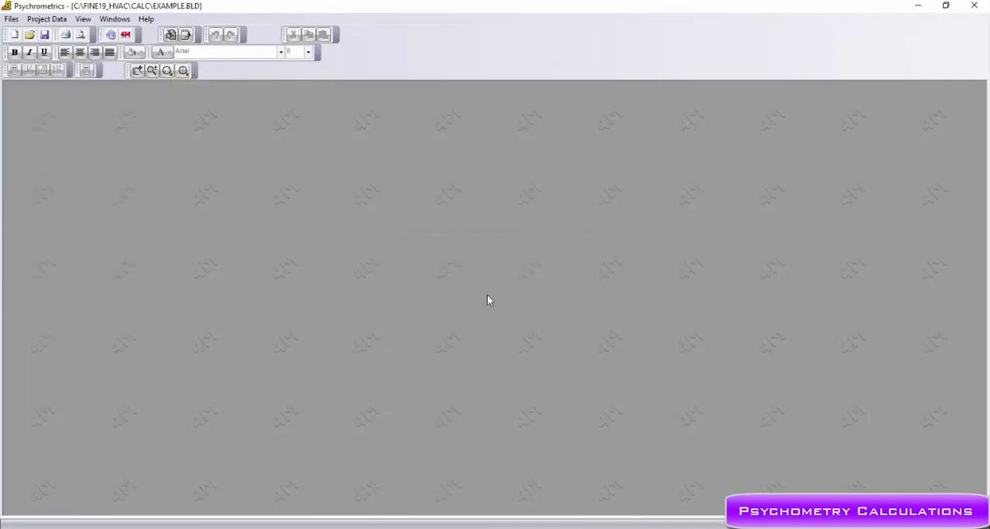
- Open the Systems sheet at full size and select "Cooling and dehumidification, without reheating" as SYSTEM 1's solution method
{"action": "left_click", "coordinate": [115, 19]}
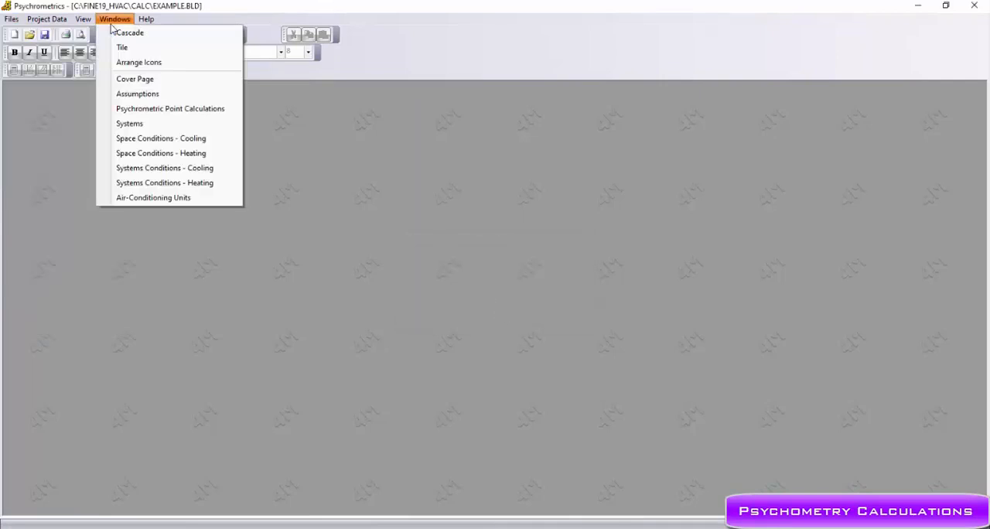
{"action": "left_click", "coordinate": [135, 124]}
{"action": "left_click", "coordinate": [708, 95]}
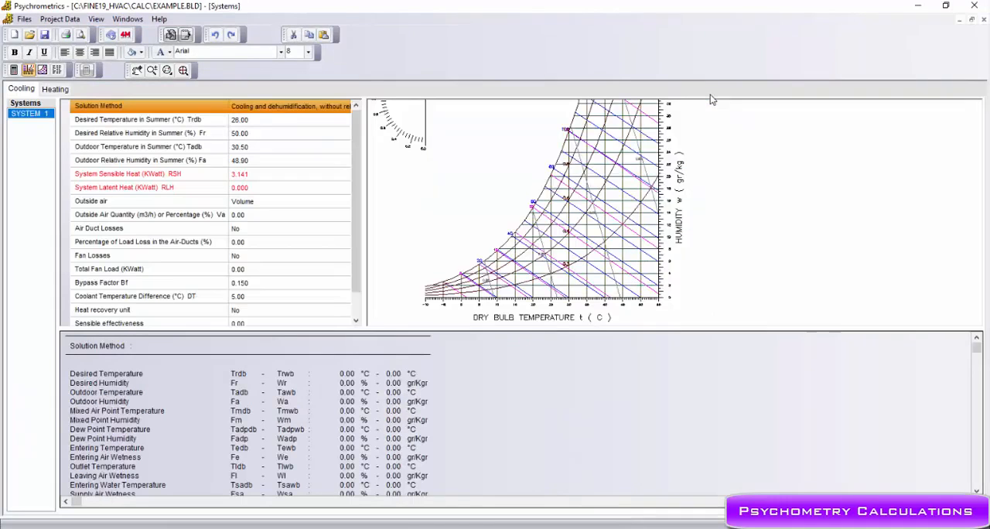
{"action": "left_click", "coordinate": [347, 106]}
{"action": "left_click", "coordinate": [347, 106]}
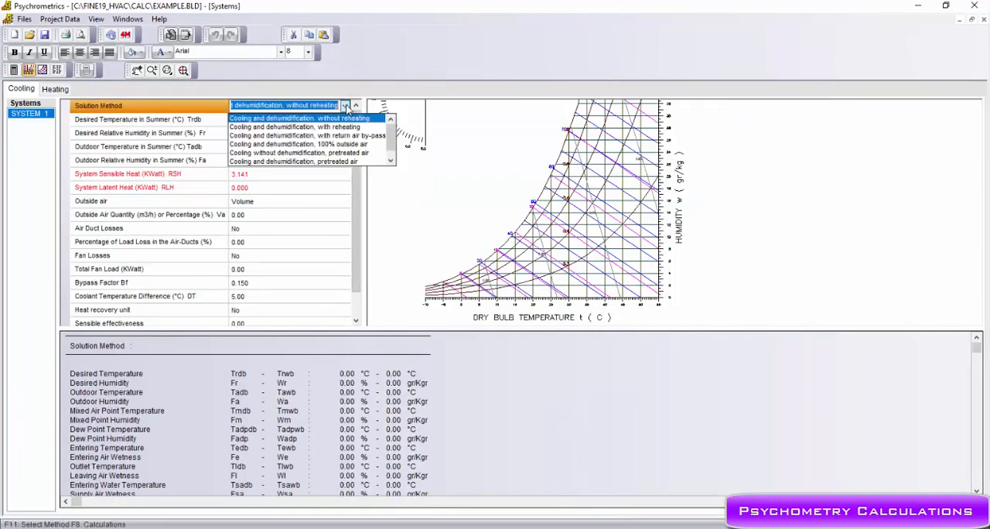
{"action": "left_click", "coordinate": [349, 120]}
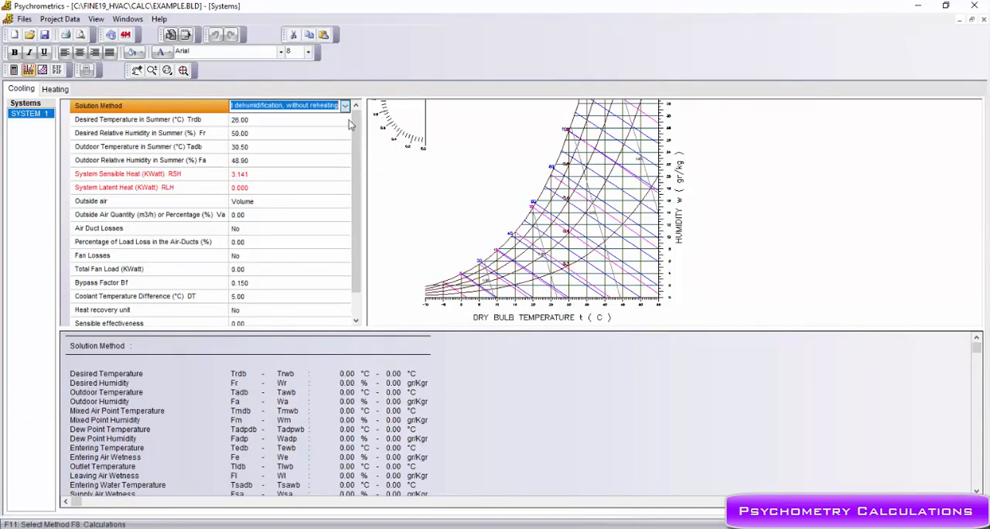
- Calculate SYSTEM 1, examine its process on the full psychrometric chart, and return to the system view
{"action": "left_click", "coordinate": [13, 71]}
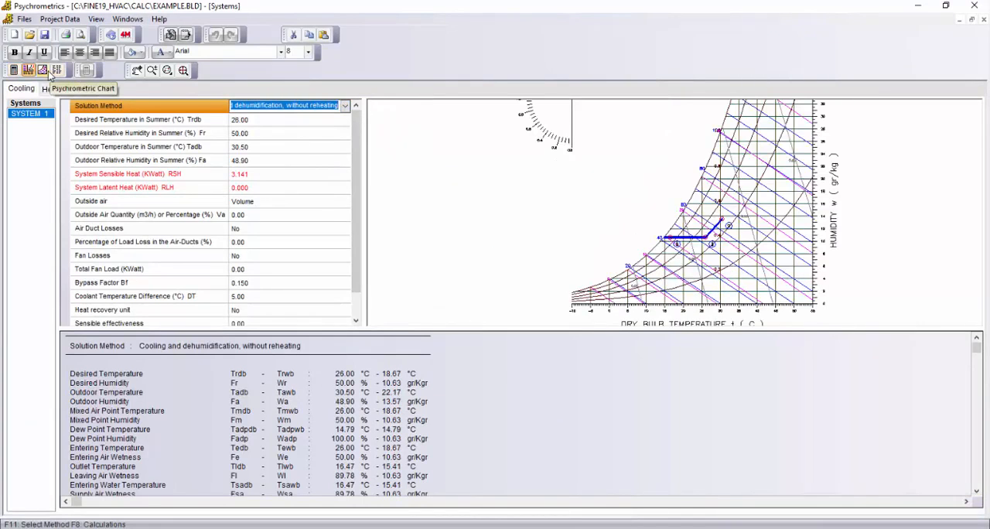
{"action": "left_click", "coordinate": [44, 71]}
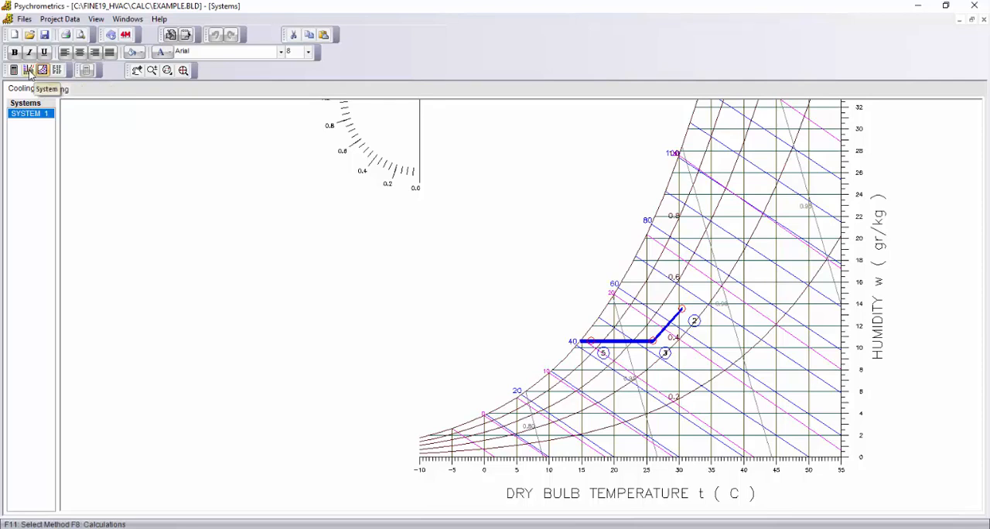
{"action": "left_click", "coordinate": [29, 70]}
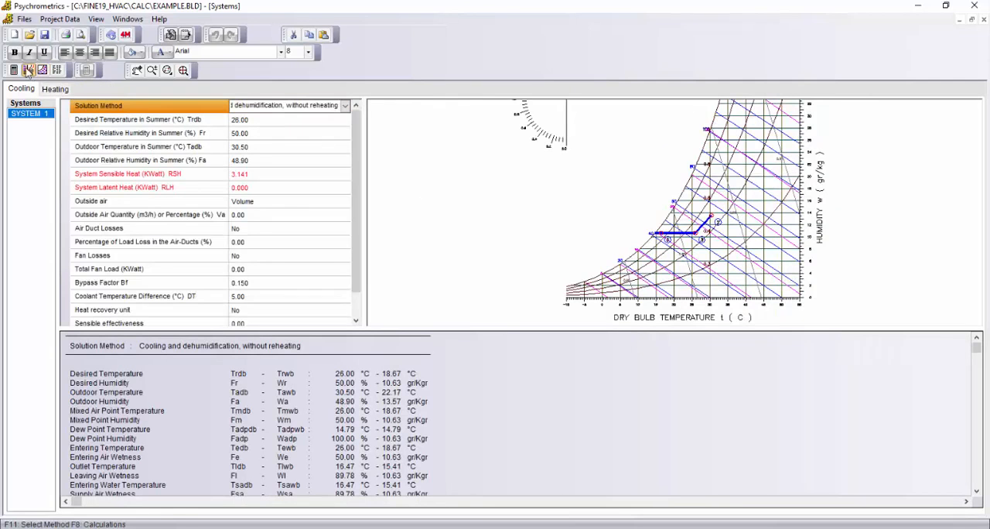
- Exit the Psychrometrics calculation, saving the project changes
{"action": "left_click", "coordinate": [23, 19]}
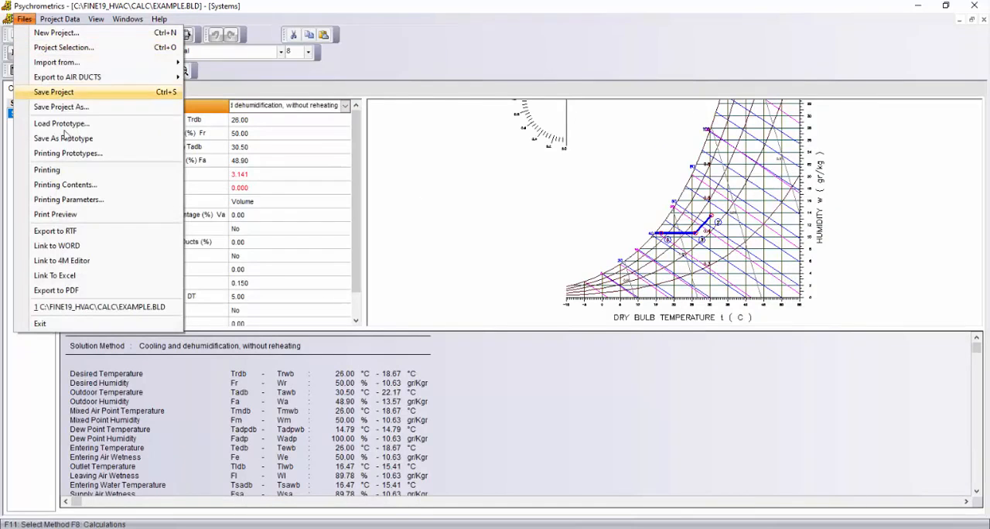
{"action": "left_click", "coordinate": [92, 323]}
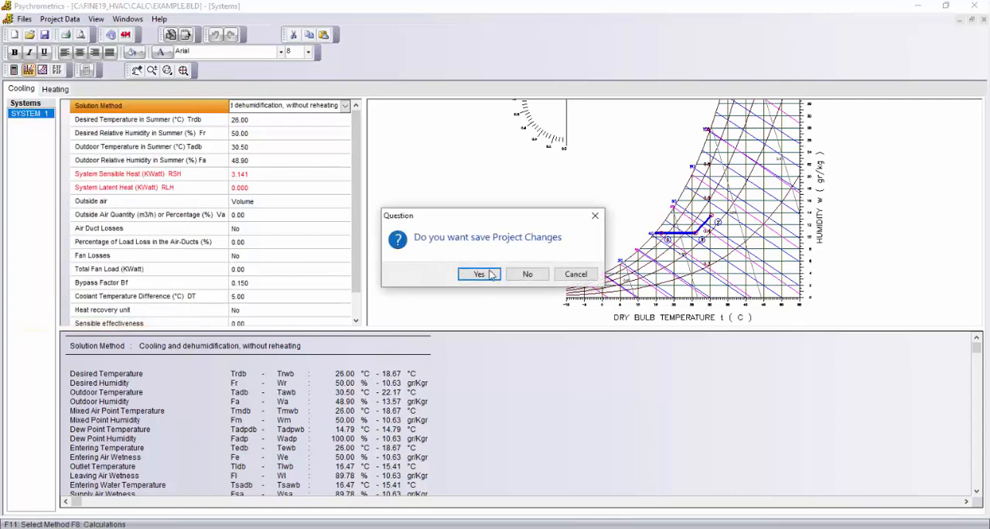
{"action": "left_click", "coordinate": [478, 275]}
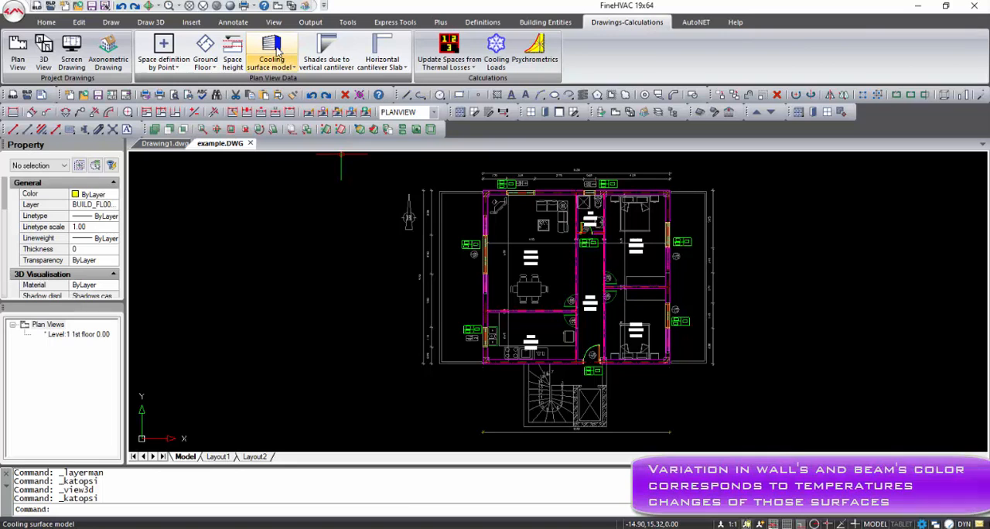
- Generate the cooling surface model, examine it shaded in 3D from another angle, and return to the plan view
{"action": "left_click", "coordinate": [272, 48]}
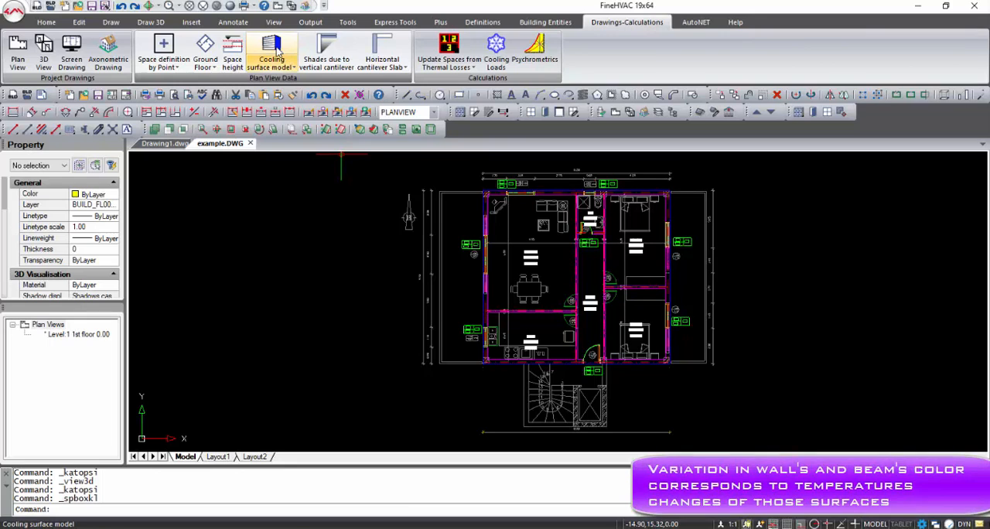
{"action": "left_click", "coordinate": [291, 5]}
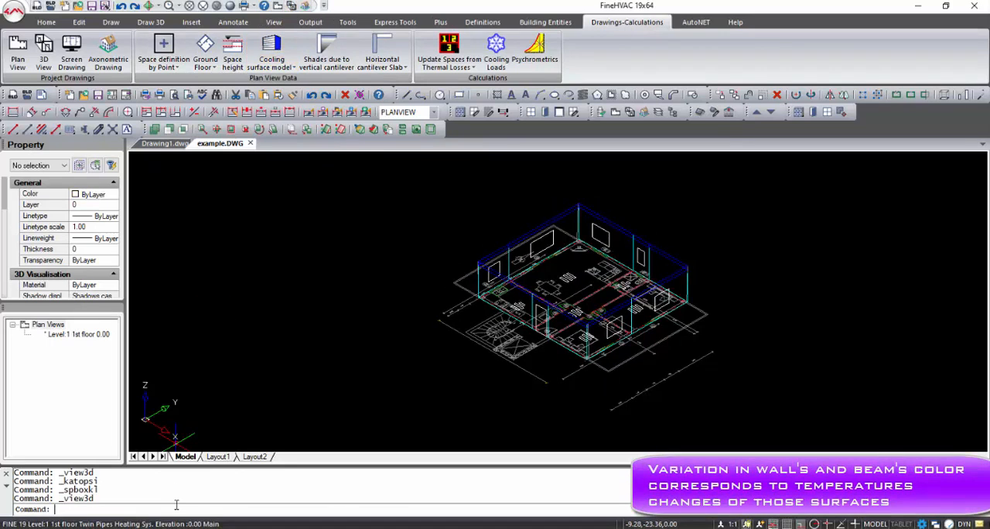
{"action": "type", "text": "shad"}
{"action": "key", "text": "Return"}
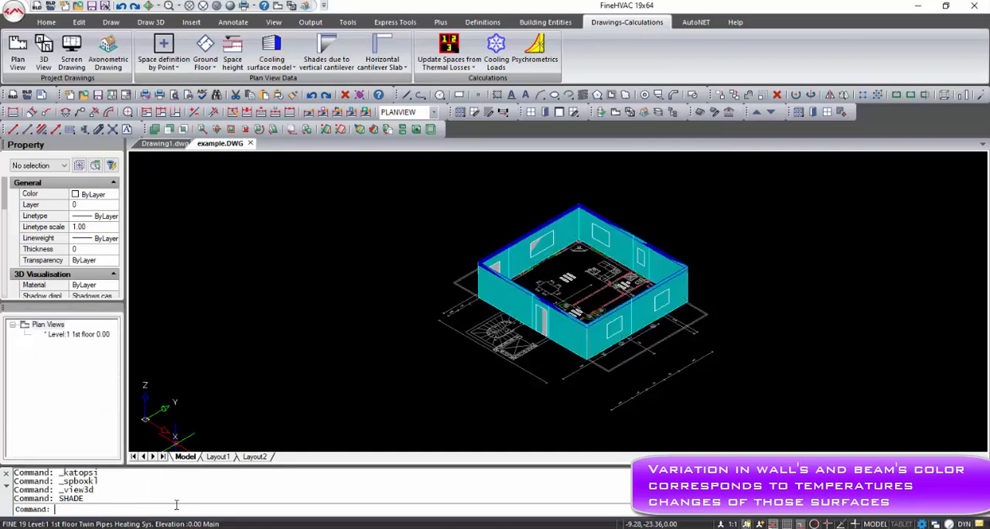
{"action": "mouse_move", "coordinate": [462, 419]}
{"action": "middle_mouse_down", "text": "shift"}
{"action": "mouse_move", "coordinate": [455, 400]}
{"action": "mouse_move", "coordinate": [302, 387]}
{"action": "mouse_move", "coordinate": [325, 397]}
{"action": "mouse_move", "coordinate": [448, 397]}
{"action": "mouse_move", "coordinate": [436, 352]}
{"action": "middle_mouse_up", "text": "shift"}
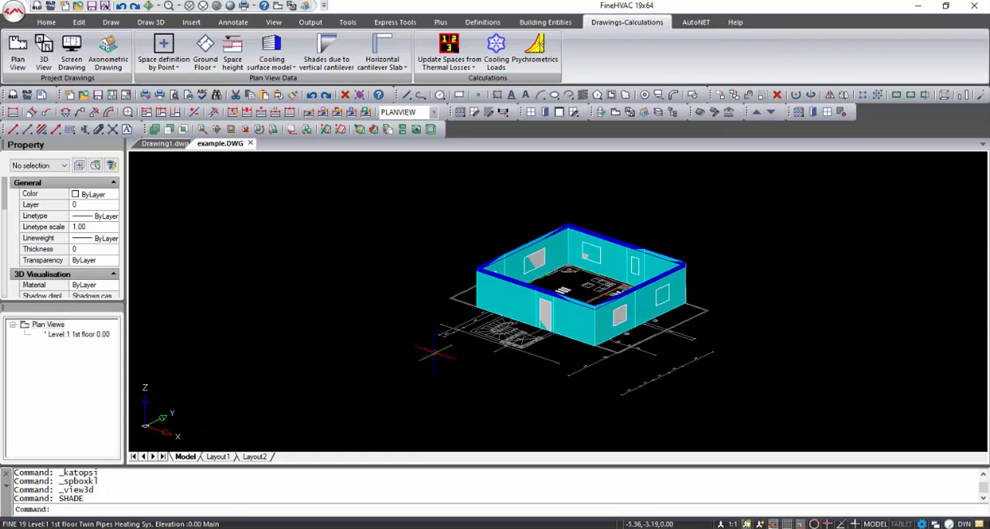
{"action": "left_click", "coordinate": [282, 10]}
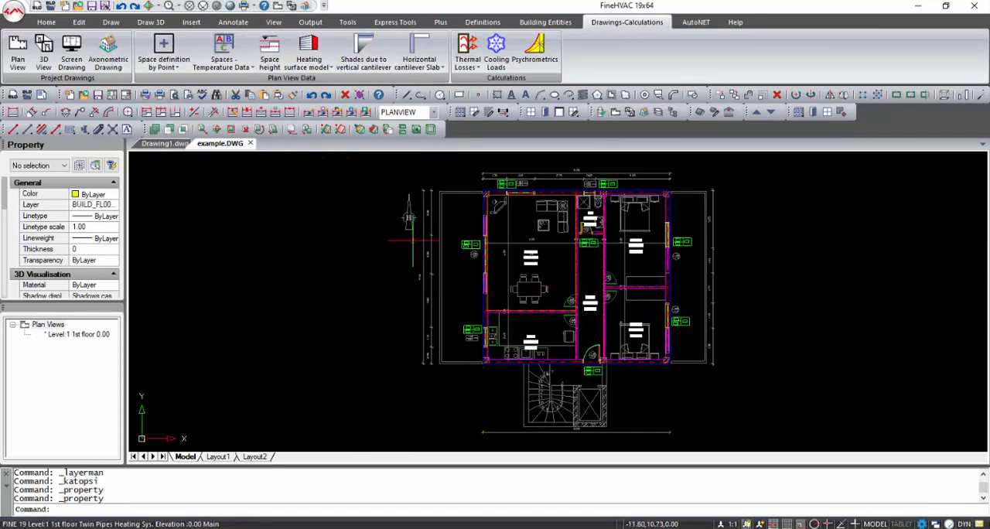
- Set the Dining room's winter temperature to 30 in the spaces' temperature and humidity data
{"action": "left_click", "coordinate": [223, 62]}
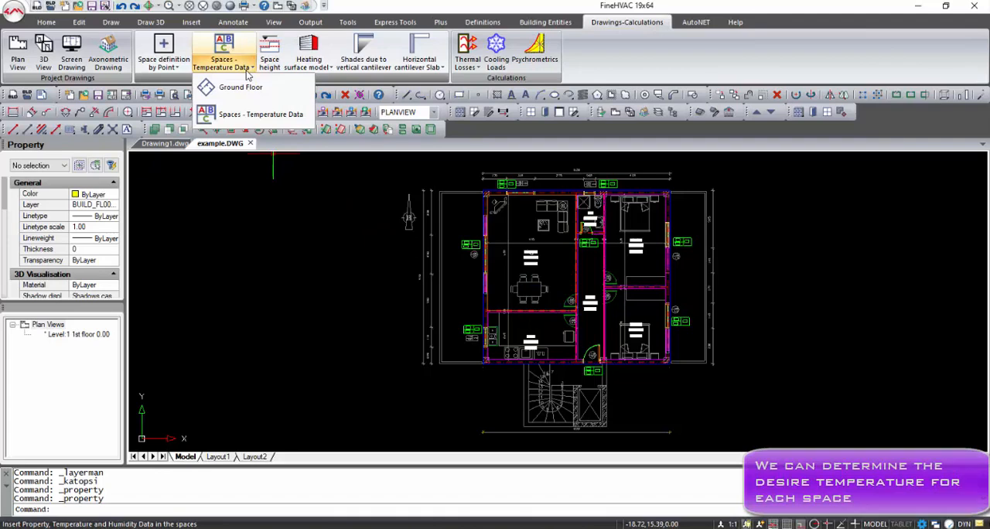
{"action": "left_click", "coordinate": [249, 113]}
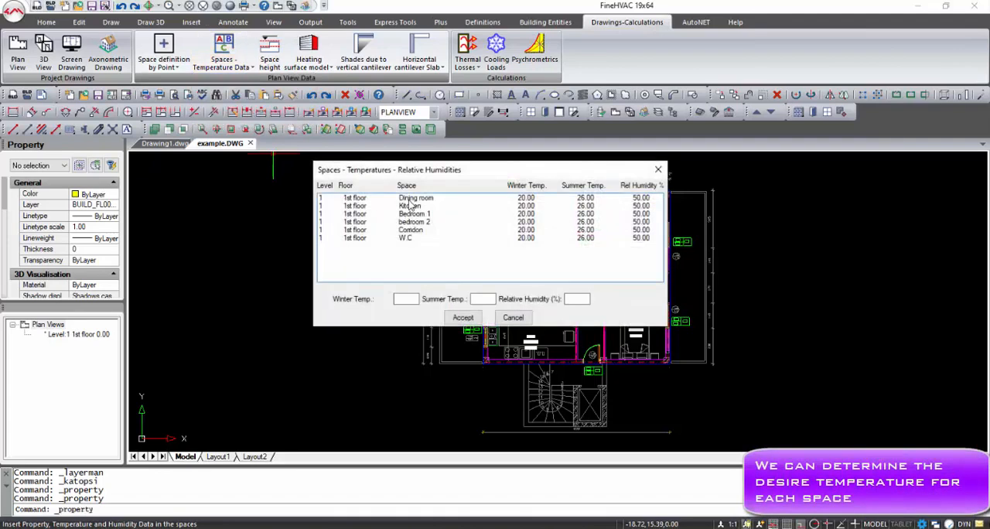
{"action": "left_click", "coordinate": [409, 199]}
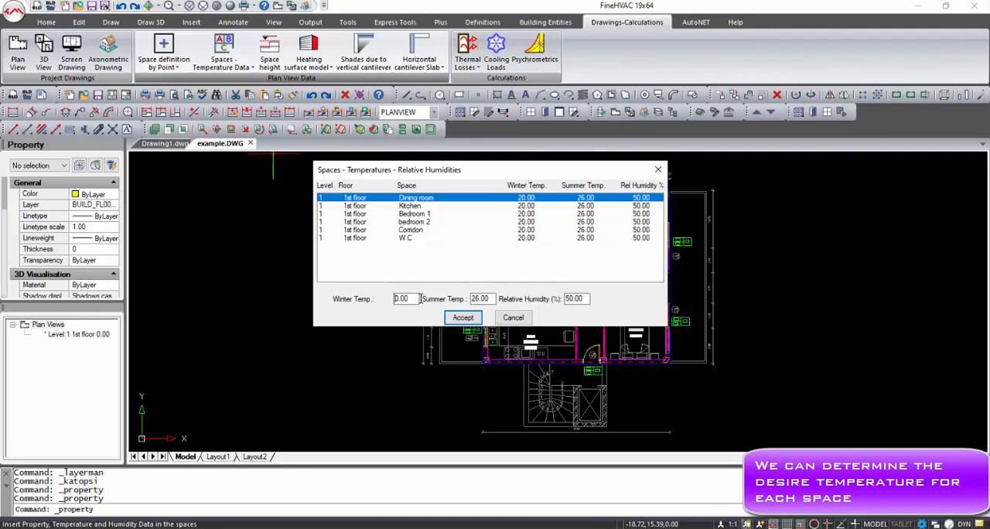
{"action": "left_click", "coordinate": [464, 317]}
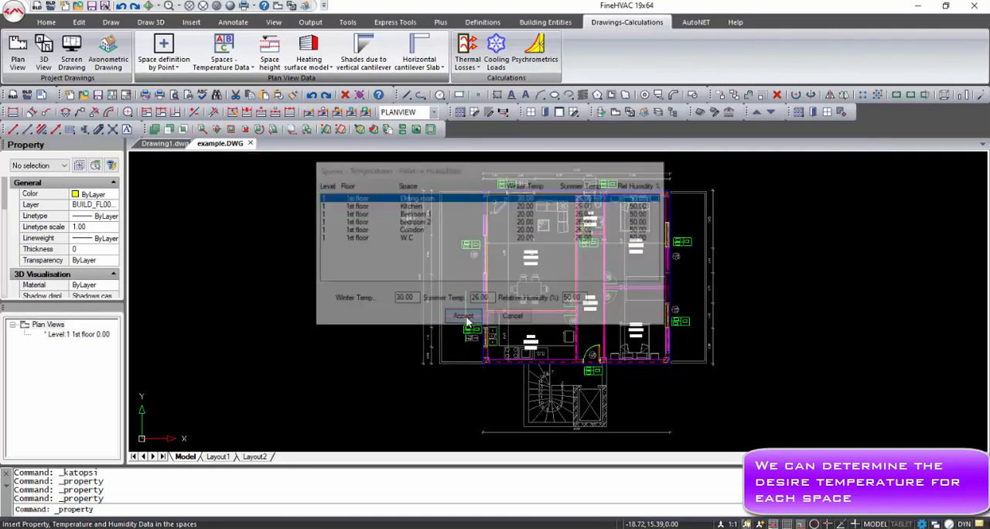
- Set the thermal losses of walls to other heated spaces to "Temperature difference <> 0" in the Other Functions attributes
{"action": "left_click", "coordinate": [482, 22]}
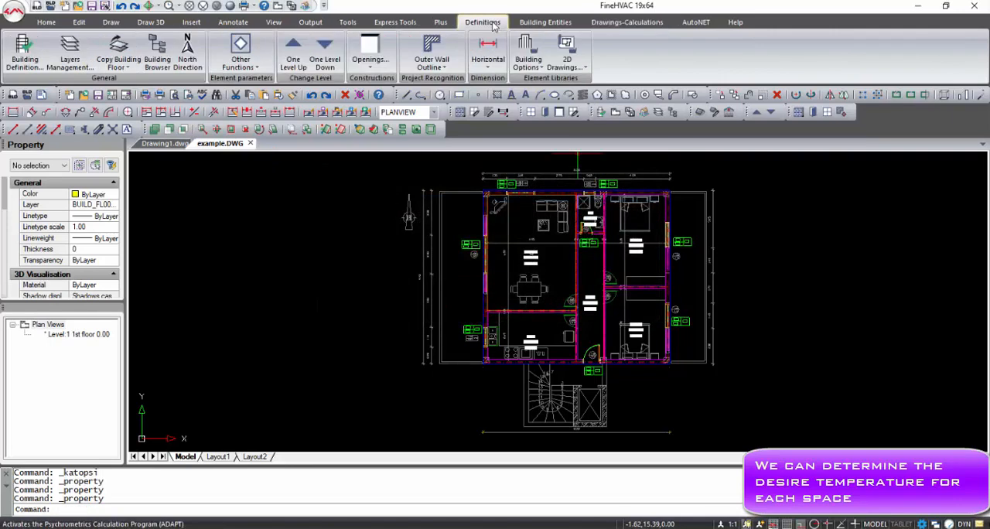
{"action": "left_click", "coordinate": [257, 69]}
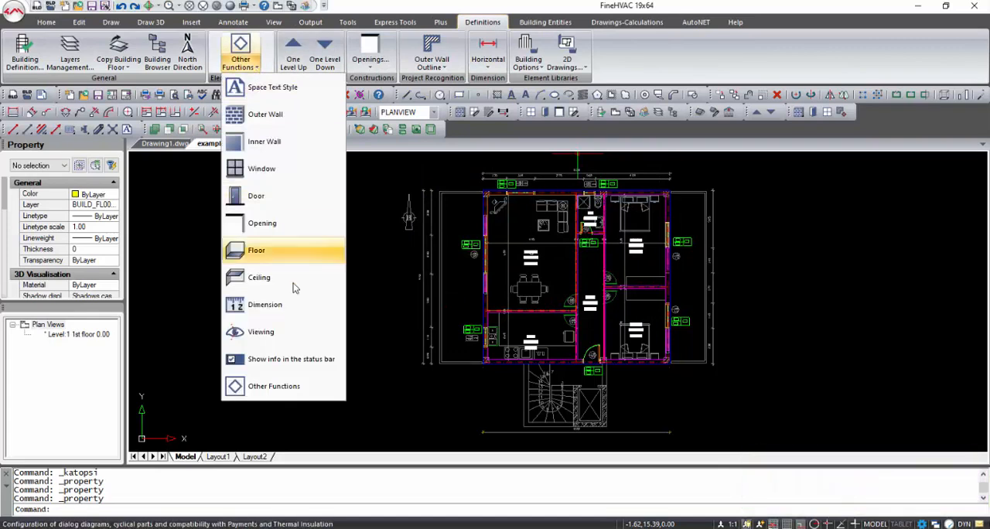
{"action": "left_click", "coordinate": [294, 385]}
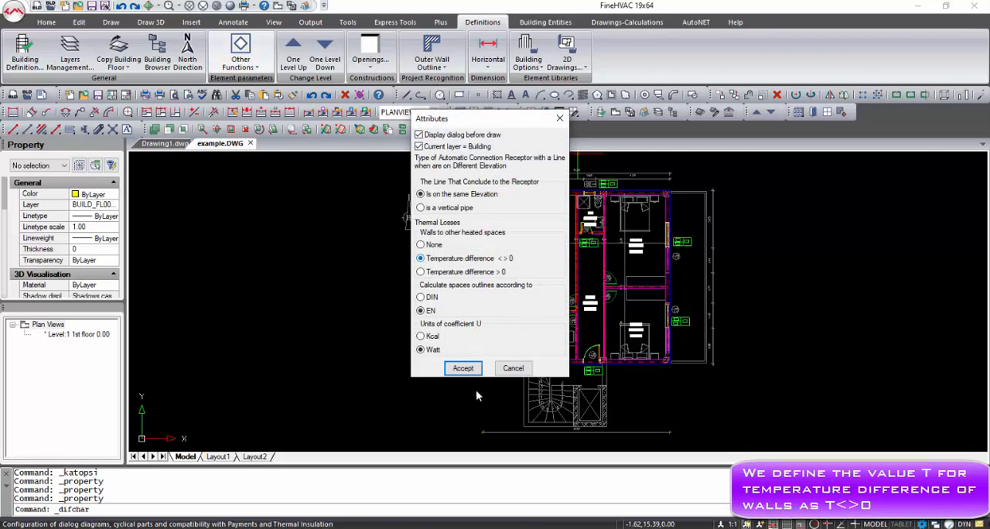
{"action": "left_click", "coordinate": [462, 368]}
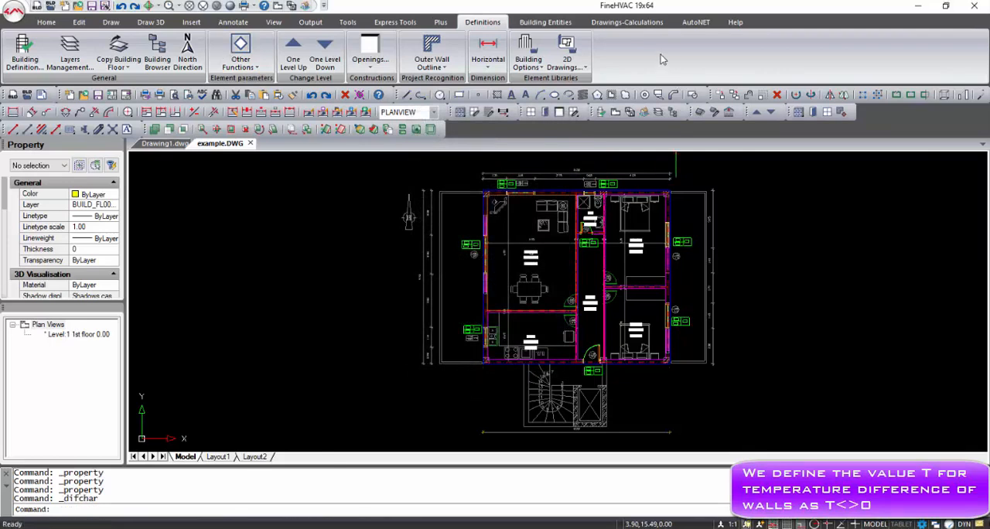
- Generate the heating surface model, examine it shaded in the 3D view, and return to the plan view
{"action": "left_click", "coordinate": [646, 26]}
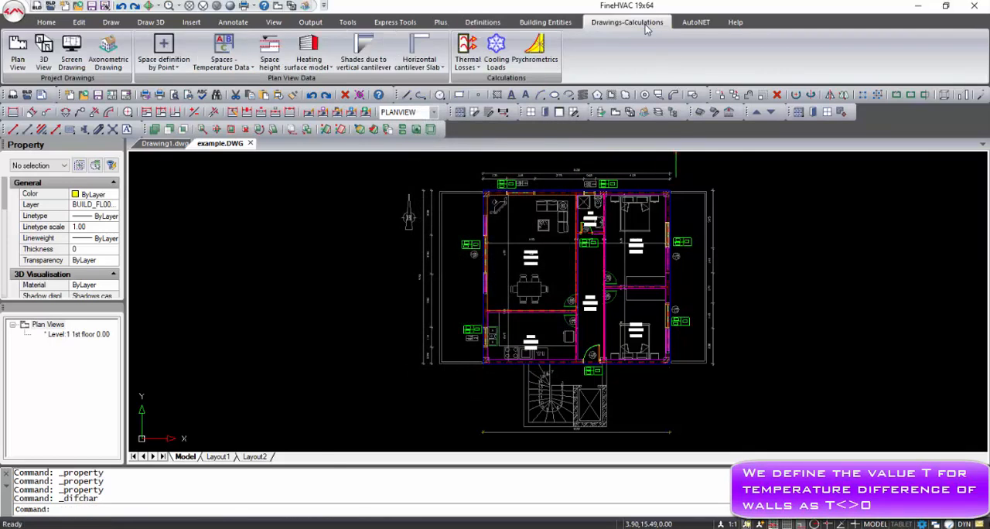
{"action": "left_click", "coordinate": [313, 58]}
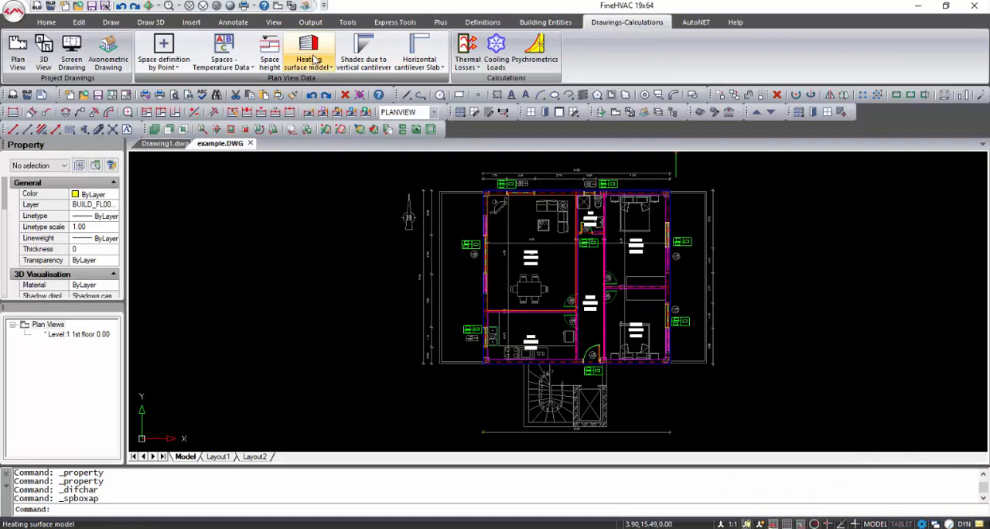
{"action": "left_click", "coordinate": [291, 6]}
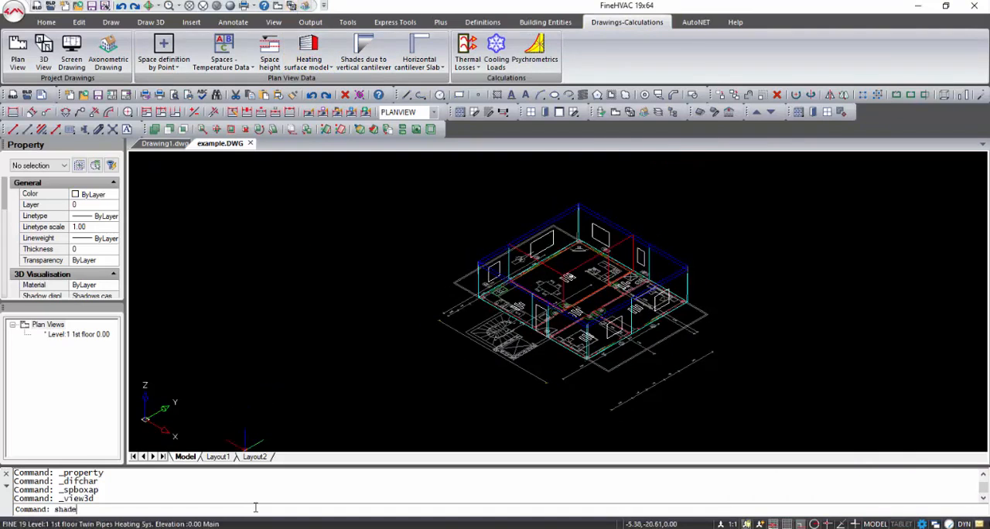
{"action": "key", "text": "Return"}
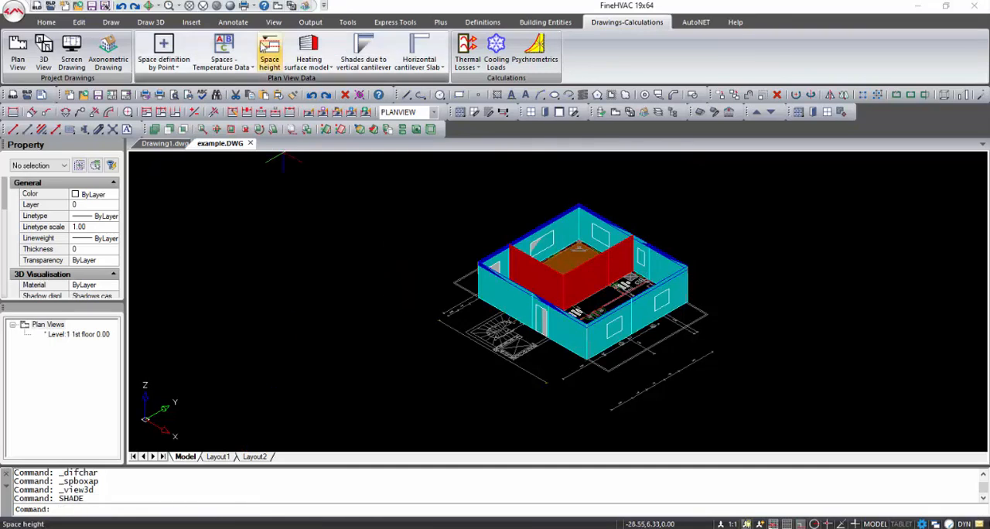
{"action": "left_click", "coordinate": [277, 6]}
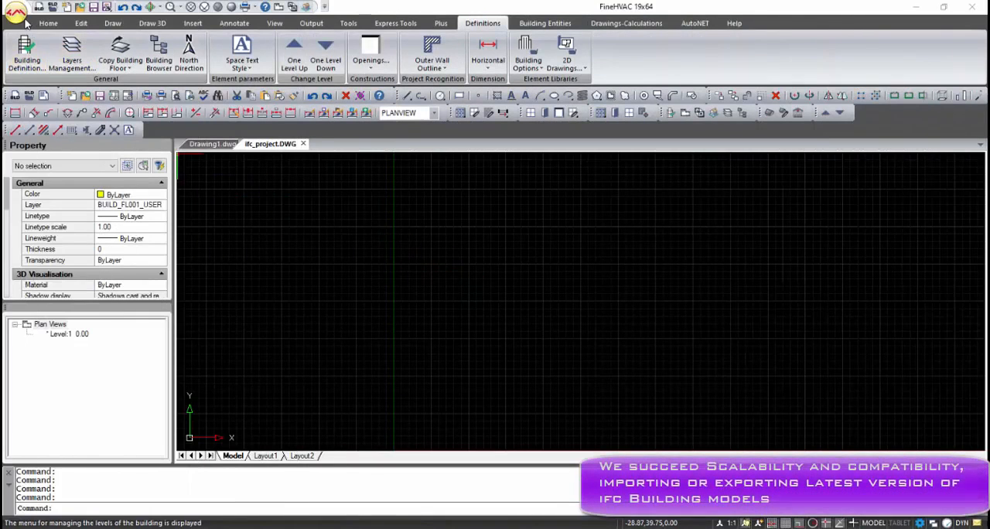
- Import the building model from ifc_project.ifc on the Desktop into the ifc_project drawing, accepting the proposed pairing of structural elements
{"action": "left_click", "coordinate": [17, 12]}
{"action": "left_click", "coordinate": [54, 261]}
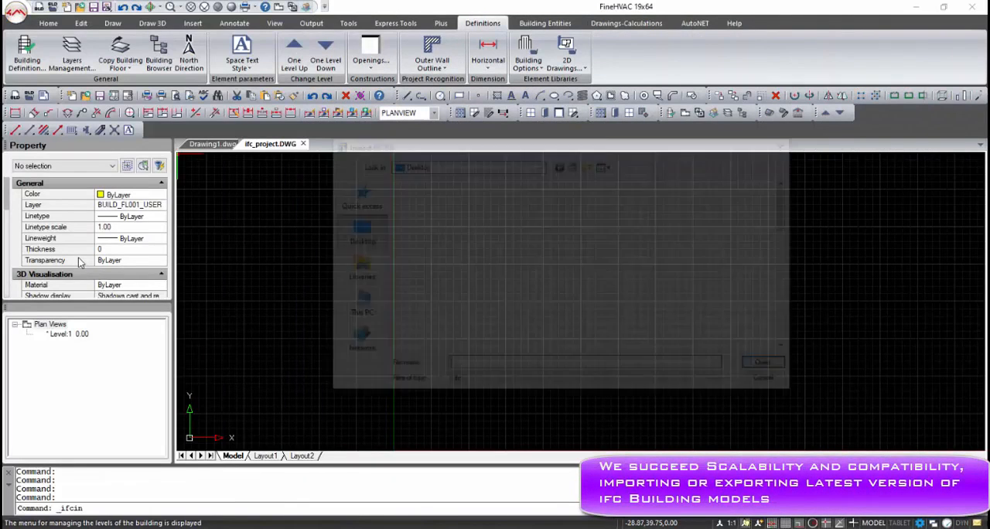
{"action": "scroll", "coordinate": [467, 292], "scroll_direction": "down", "scroll_amount": 5}
{"action": "left_click", "coordinate": [562, 344]}
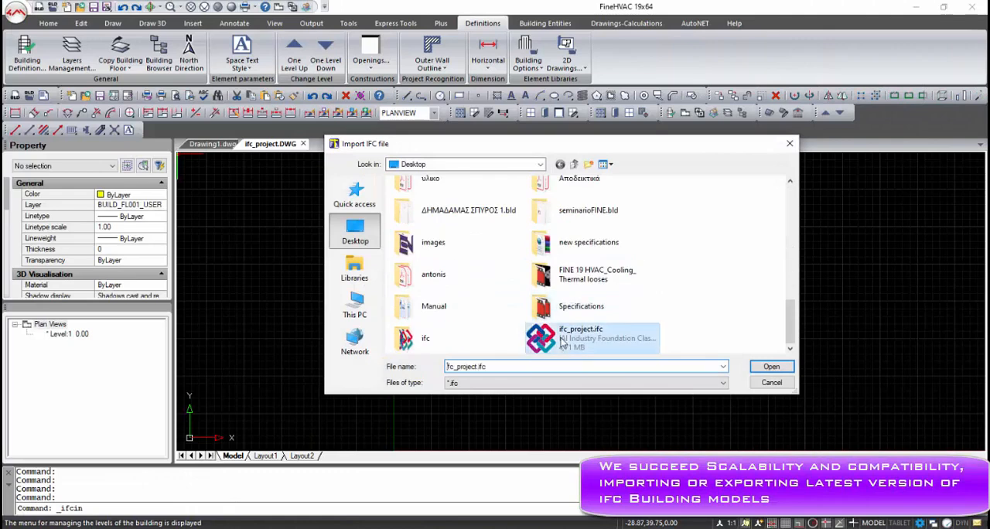
{"action": "left_click", "coordinate": [765, 366]}
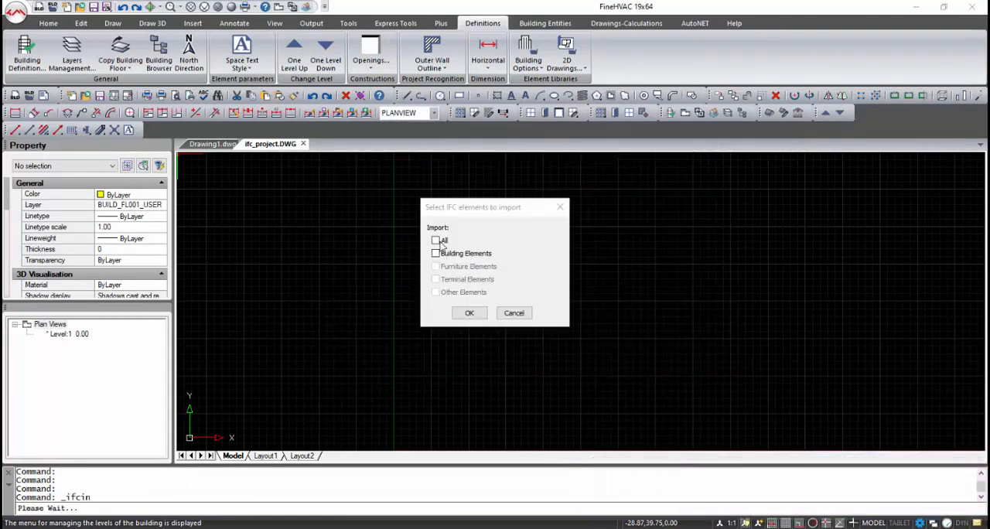
{"action": "left_click", "coordinate": [463, 312]}
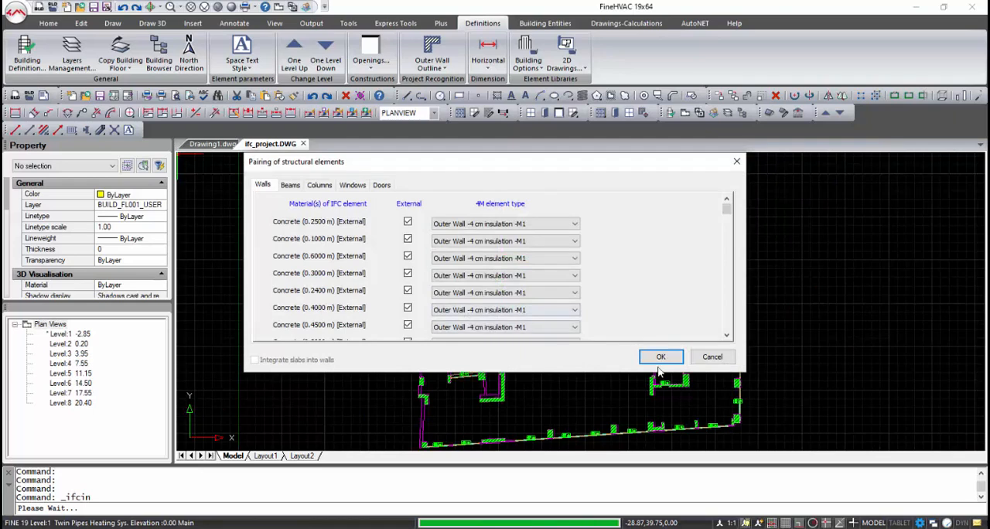
{"action": "left_click", "coordinate": [662, 360]}
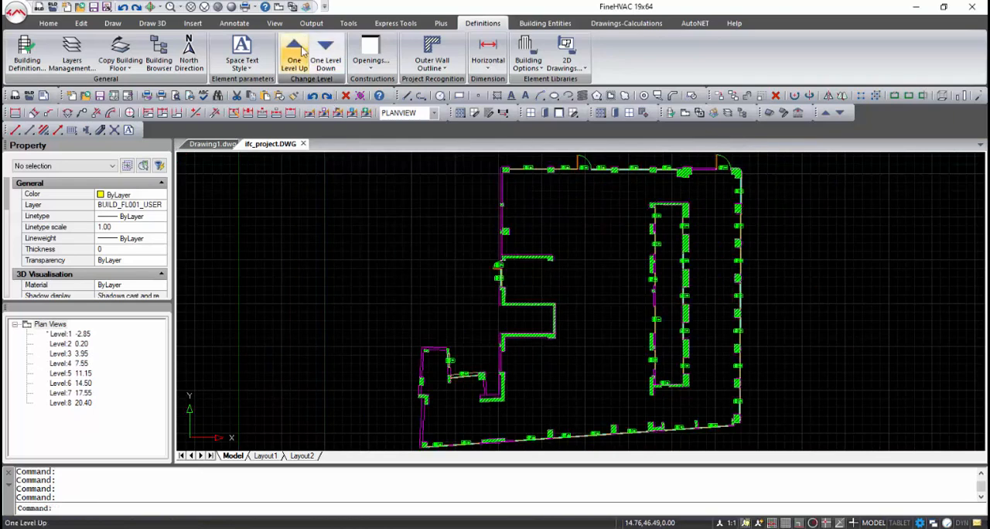
- Show the imported building in axonometric view with the Realistic visual style and examine it up close from different angles
{"action": "left_click", "coordinate": [270, 11]}
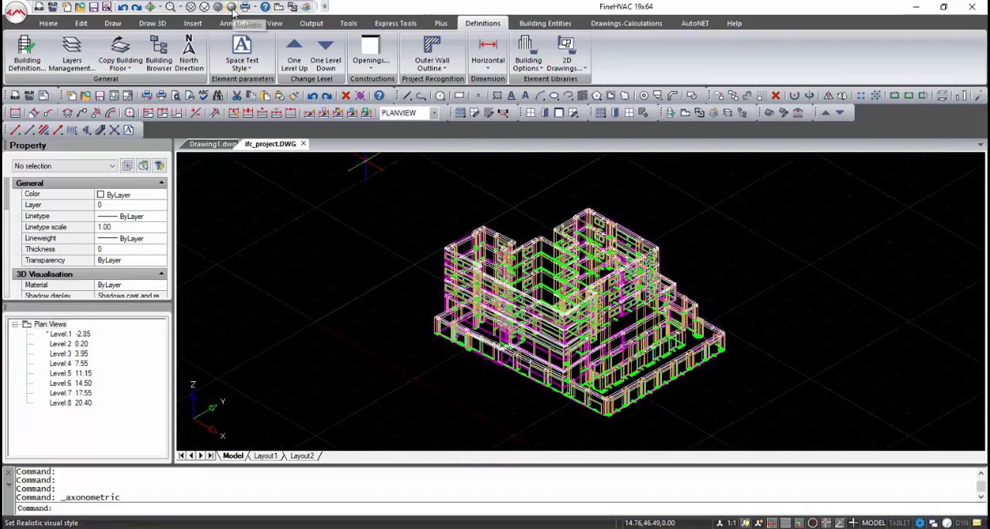
{"action": "left_click", "coordinate": [232, 10]}
{"action": "scroll", "coordinate": [565, 390], "scroll_direction": "up", "scroll_amount": 5}
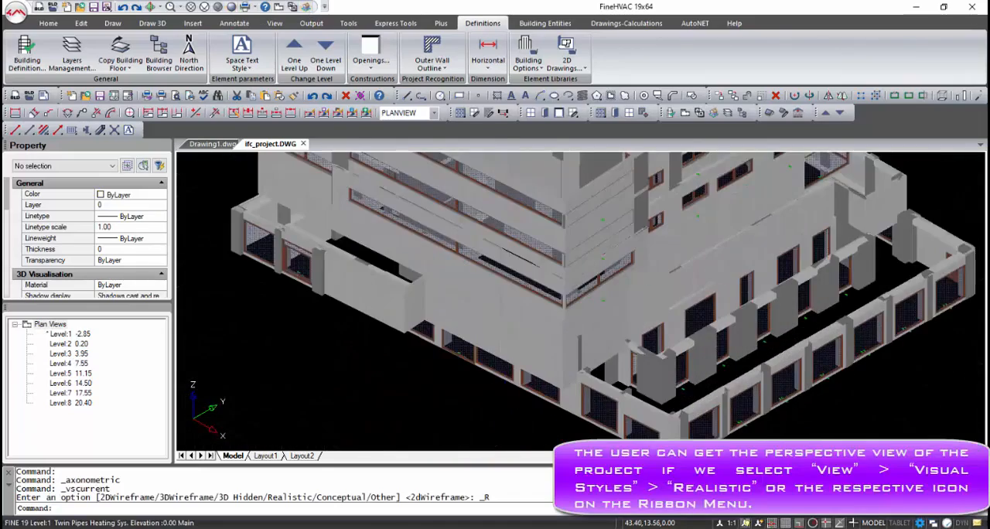
{"action": "middle_click_drag", "start_coordinate": [533, 395], "coordinate": [980, 398], "text": "shift"}
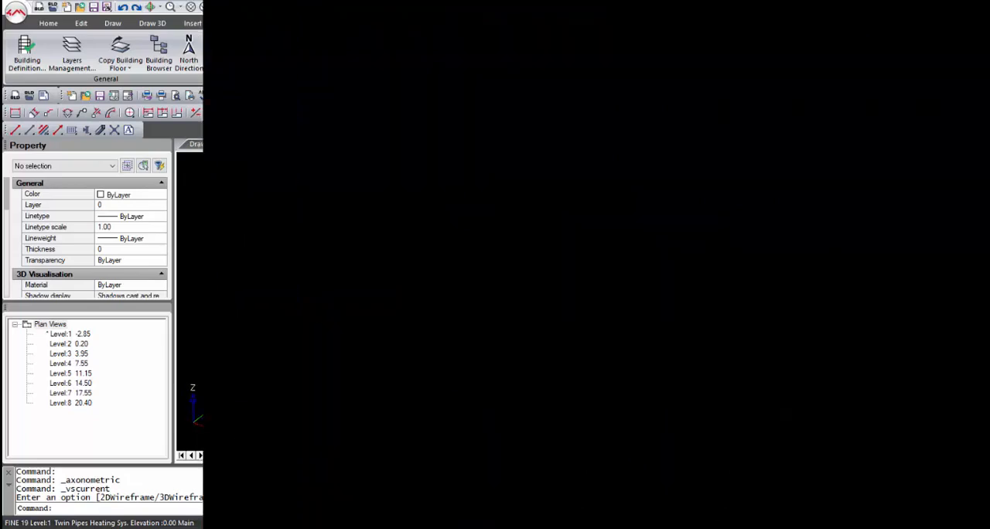